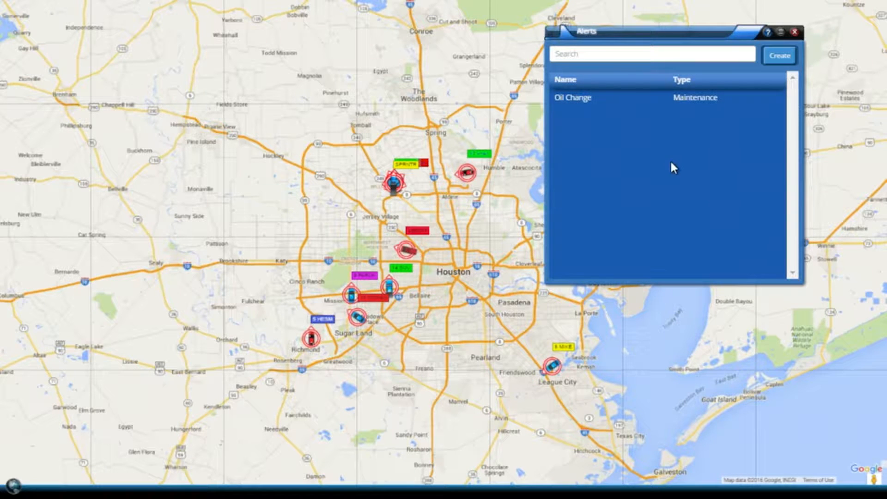
- Create a new geofence alert and move the zone and its corners to cover the area northwest of central Houston
{"action": "left_click", "coordinate": [792, 58]}
{"action": "left_click_drag", "start_coordinate": [251, 204], "coordinate": [169, 193]}
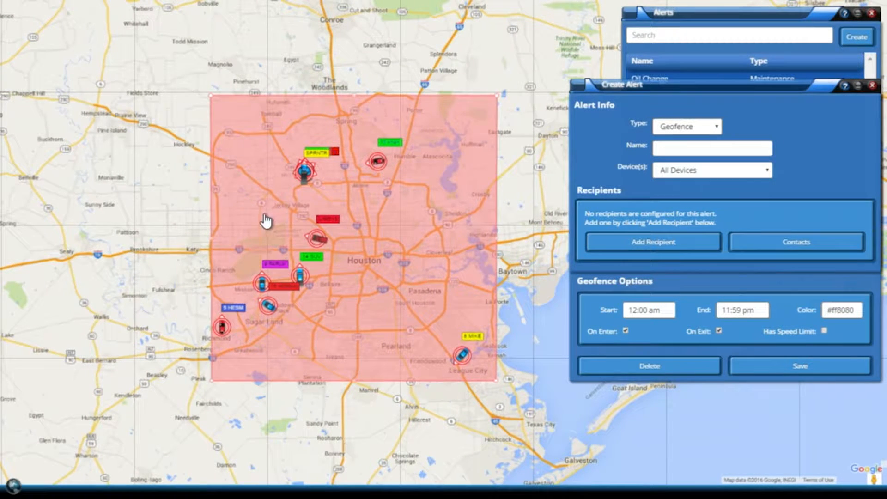
{"action": "left_click_drag", "start_coordinate": [267, 221], "coordinate": [217, 234]}
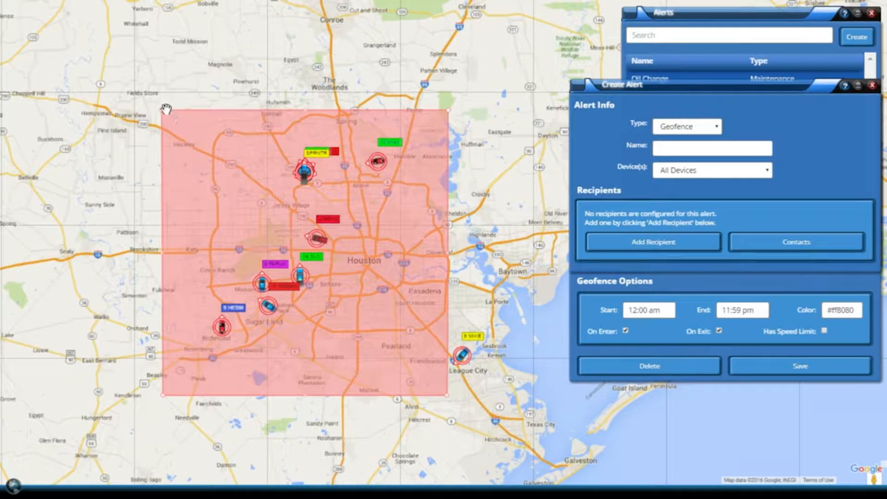
{"action": "left_click_drag", "start_coordinate": [160, 112], "coordinate": [223, 156]}
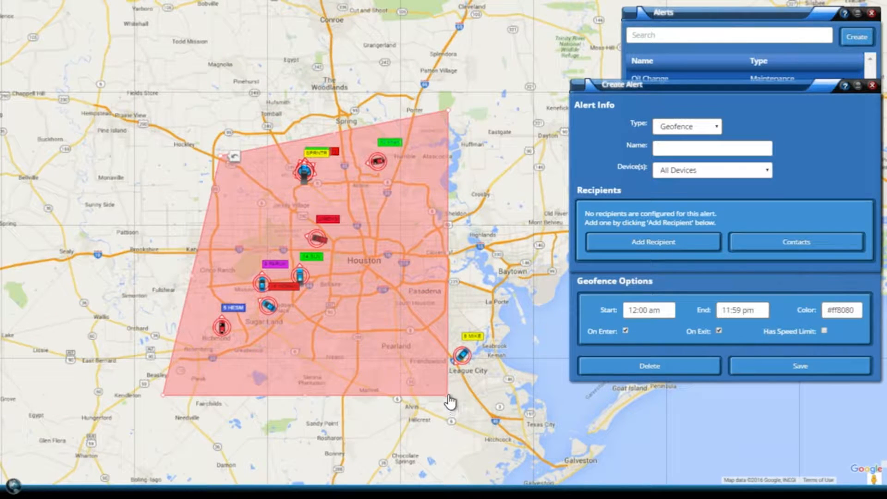
{"action": "left_click_drag", "start_coordinate": [380, 293], "coordinate": [365, 274]}
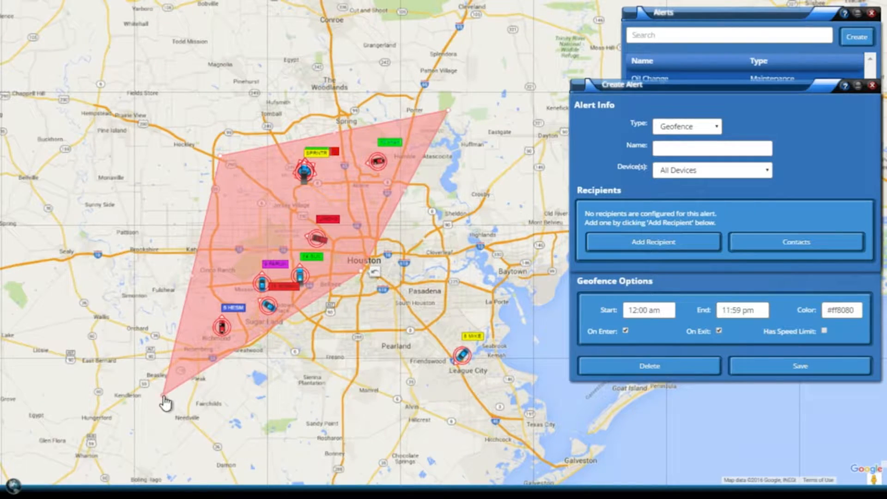
{"action": "left_click_drag", "start_coordinate": [164, 399], "coordinate": [238, 250]}
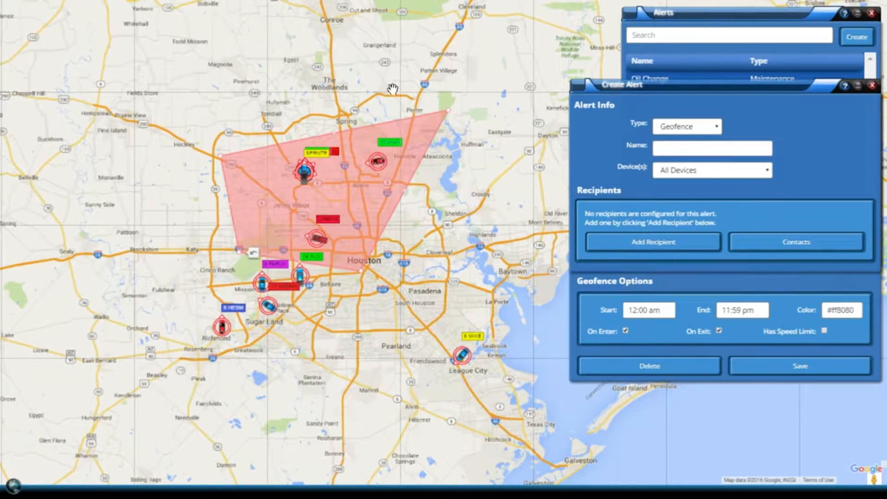
- Add points along the geofence's northern edge, pulling one inward toward Houston and another outward between Tomball and Spring
{"action": "scroll", "coordinate": [346, 124], "scroll_direction": "up", "scroll_amount": 4}
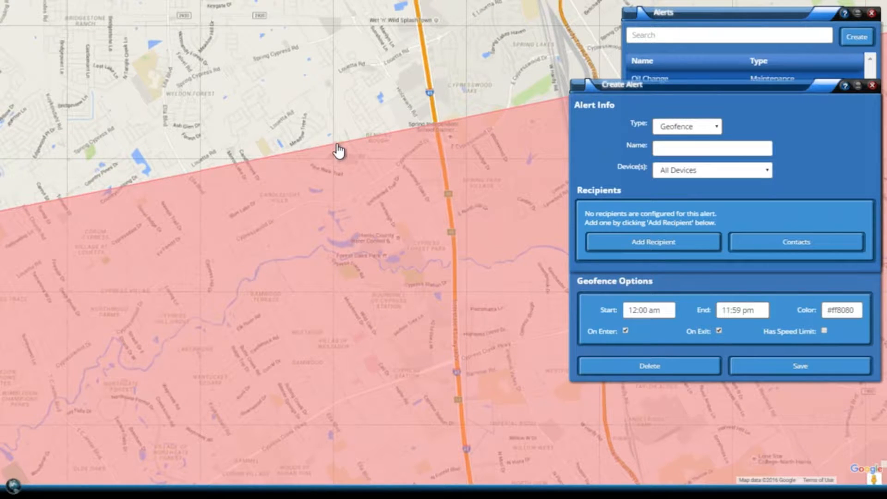
{"action": "scroll", "coordinate": [303, 256], "scroll_direction": "down", "scroll_amount": 6}
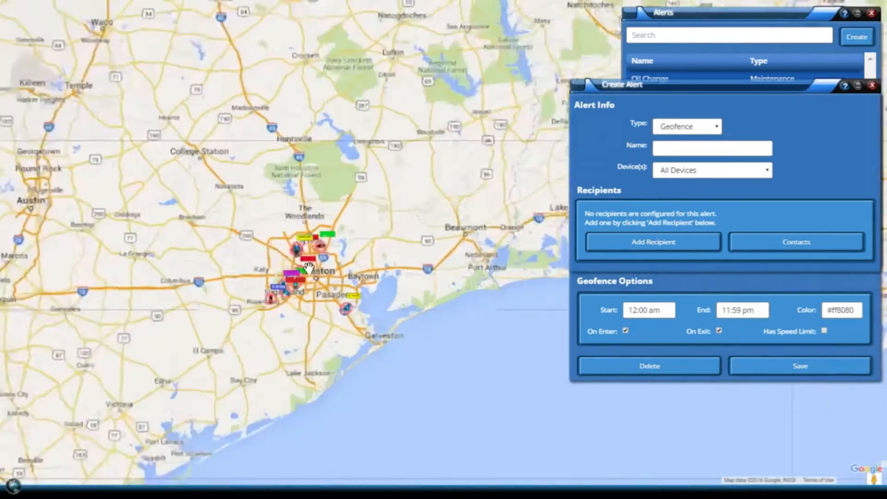
{"action": "scroll", "coordinate": [298, 254], "scroll_direction": "up", "scroll_amount": 3}
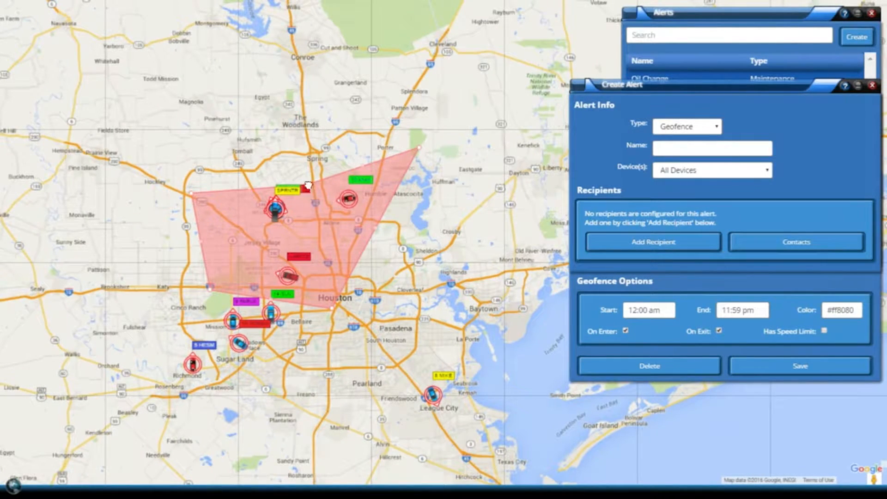
{"action": "left_click_drag", "start_coordinate": [307, 186], "coordinate": [307, 245]}
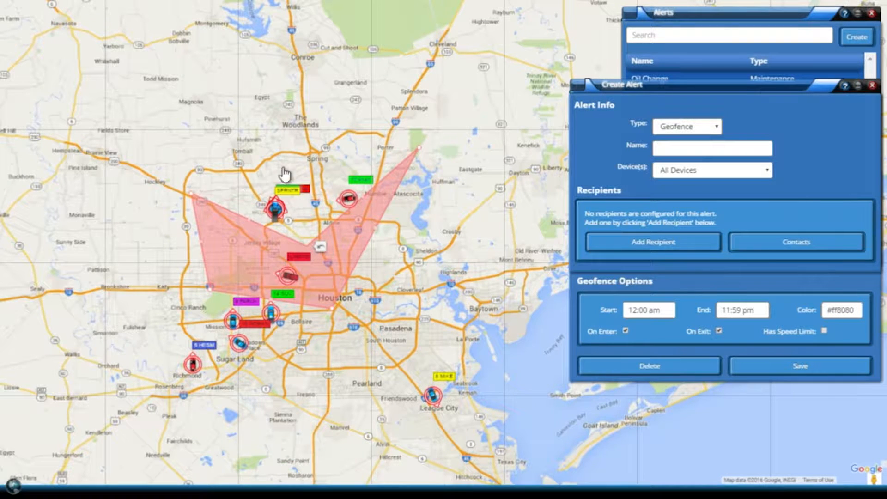
{"action": "left_click_drag", "start_coordinate": [307, 245], "coordinate": [290, 235]}
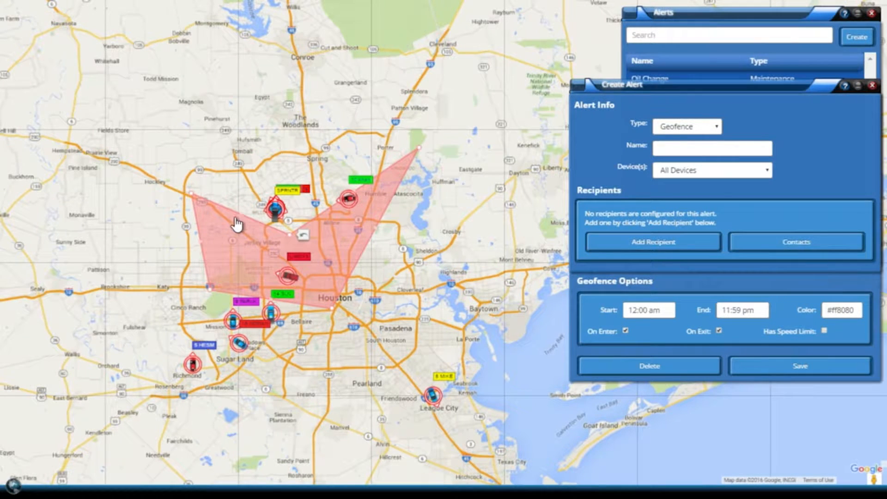
{"action": "left_click_drag", "start_coordinate": [240, 215], "coordinate": [273, 170]}
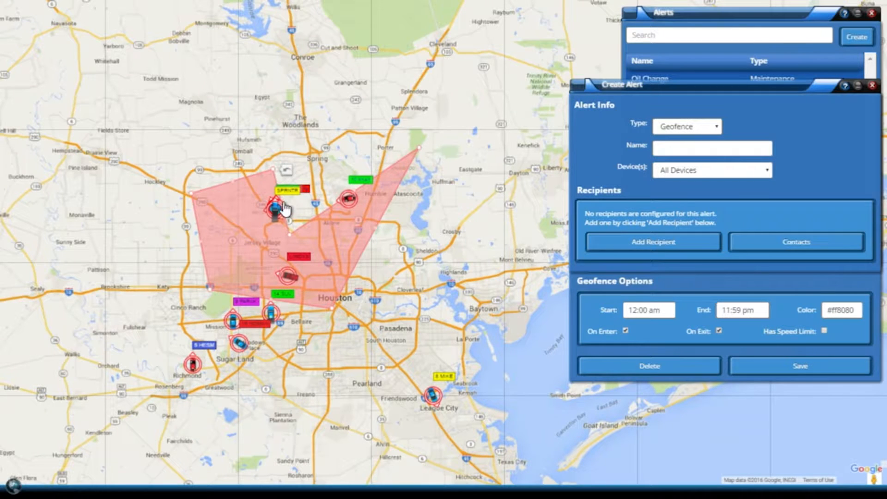
{"action": "left_click_drag", "start_coordinate": [281, 206], "coordinate": [247, 202]}
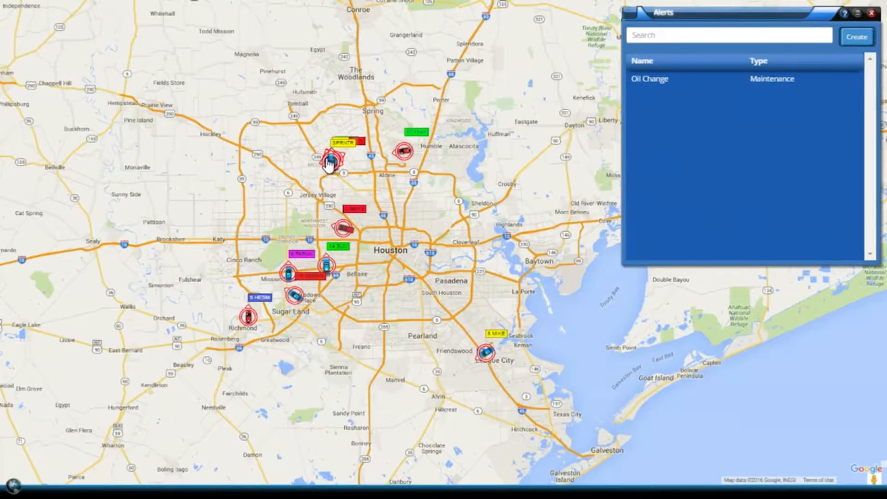
- Create a new alert of type Geofence on the map around the vehicles near Willowbrook
{"action": "scroll", "coordinate": [330, 163], "scroll_direction": "up", "scroll_amount": 6}
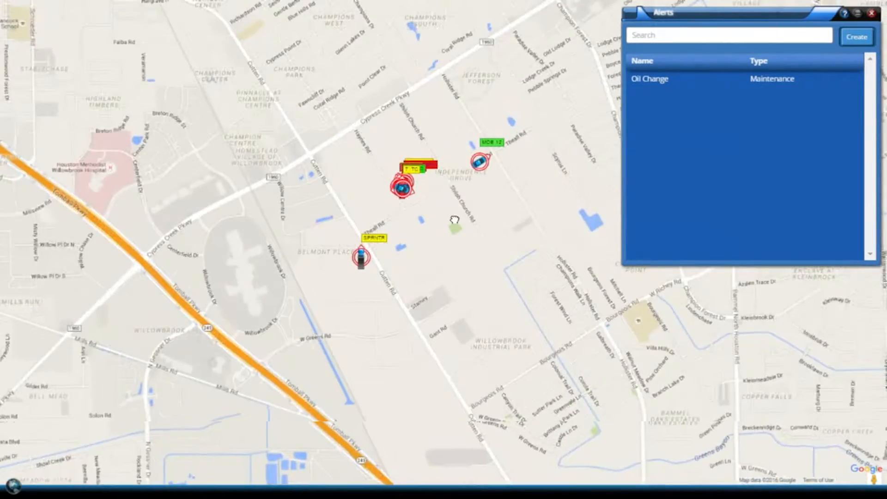
{"action": "left_click_drag", "start_coordinate": [455, 220], "coordinate": [323, 200]}
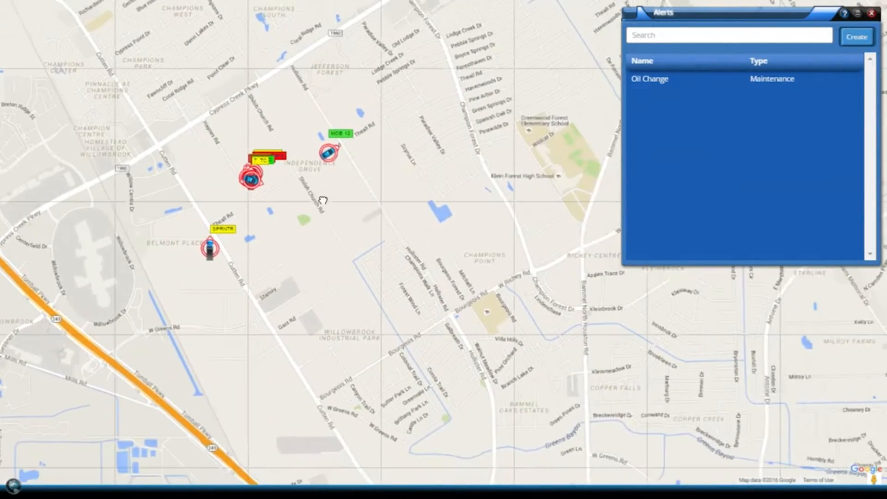
{"action": "left_click", "coordinate": [859, 37]}
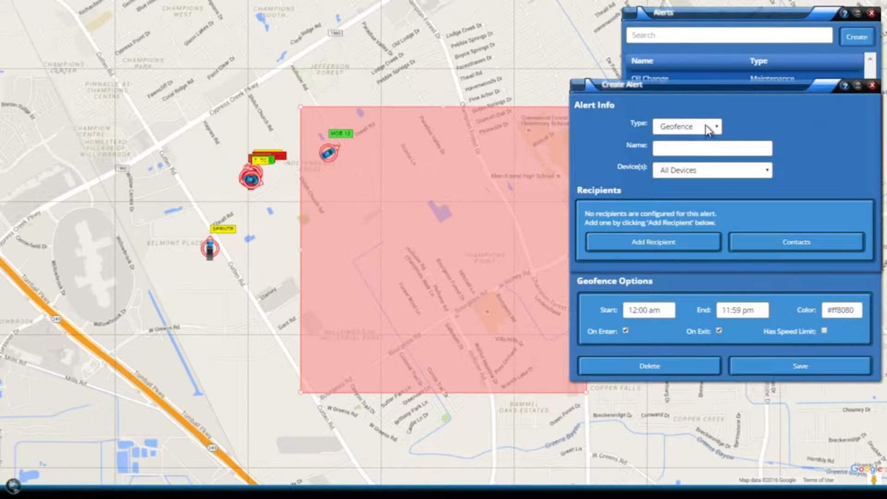
{"action": "left_click", "coordinate": [715, 127]}
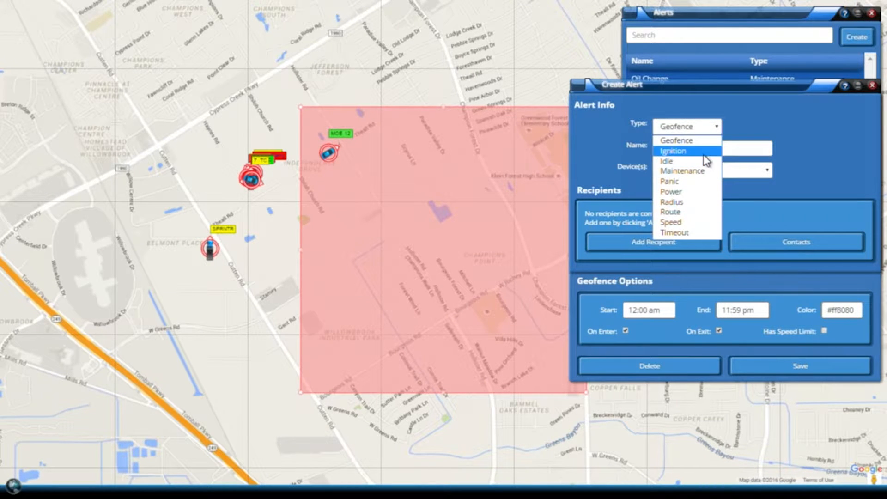
{"action": "left_click", "coordinate": [702, 140]}
- Fit the geofence around the vehicle cluster as a slanted rectangle parallel to Cutten Rd, and name the alert garage
{"action": "left_click_drag", "start_coordinate": [410, 75], "coordinate": [368, 79]}
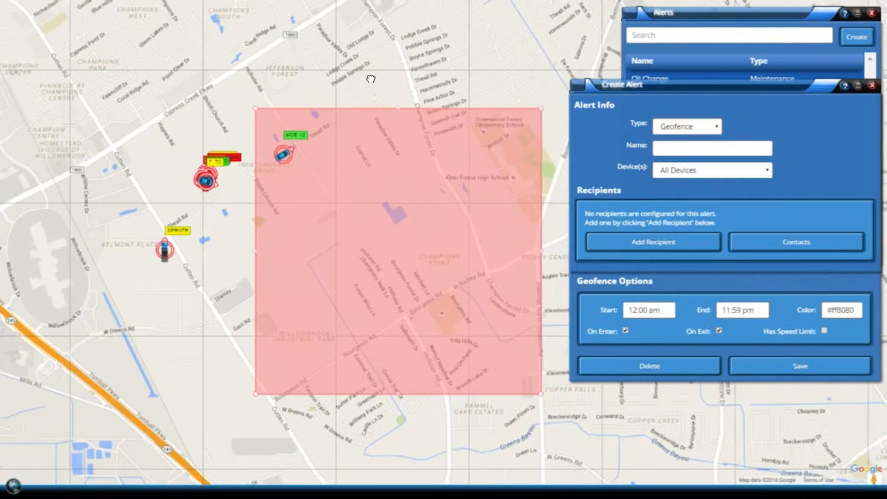
{"action": "left_click_drag", "start_coordinate": [424, 293], "coordinate": [250, 240]}
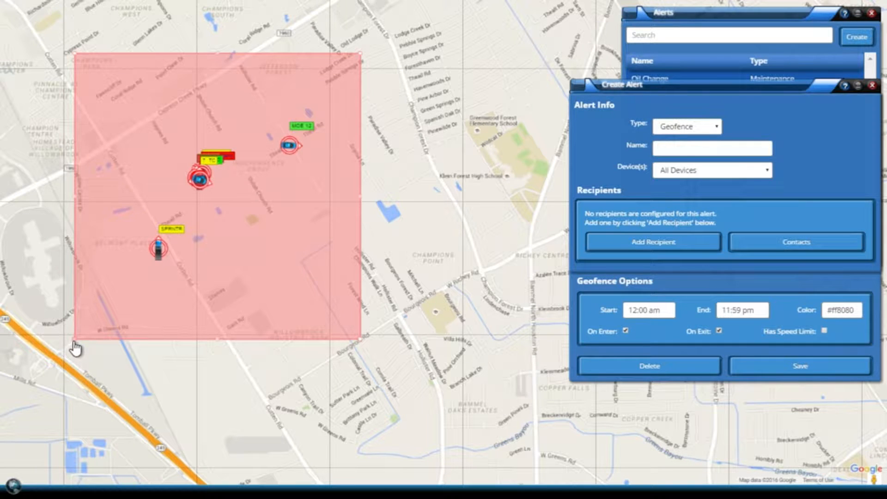
{"action": "left_click_drag", "start_coordinate": [75, 341], "coordinate": [215, 364]}
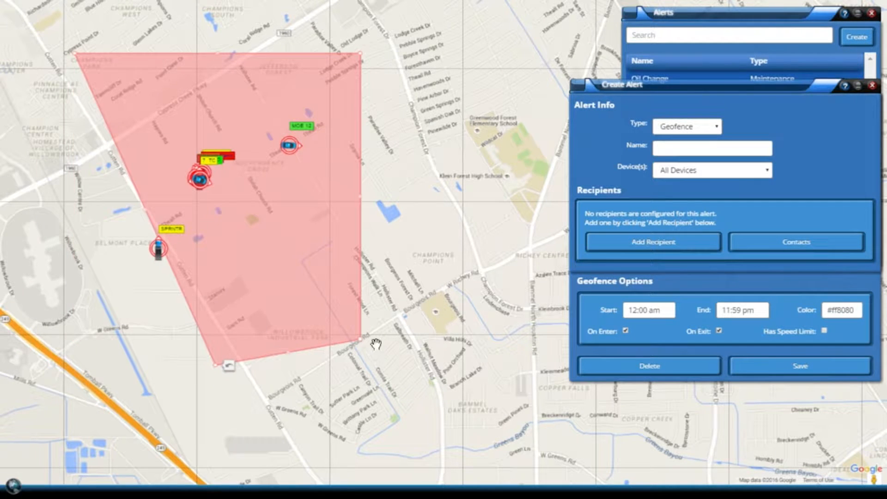
{"action": "left_click_drag", "start_coordinate": [364, 343], "coordinate": [385, 239]}
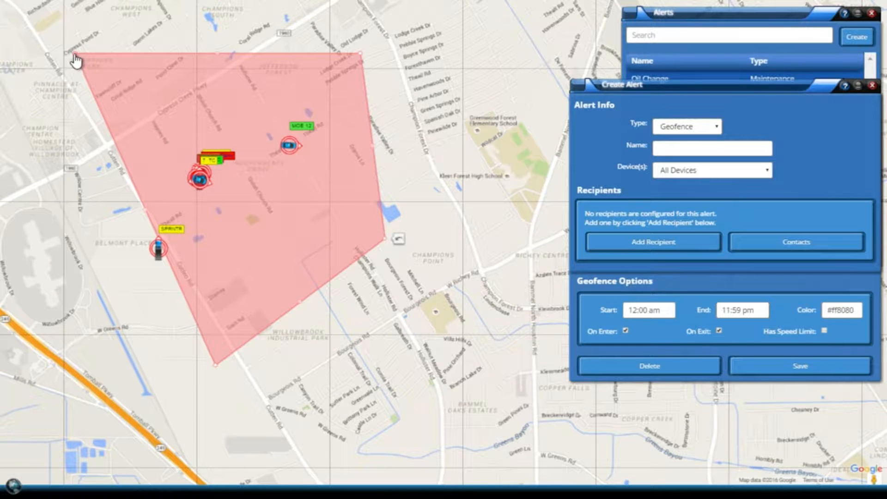
{"action": "left_click_drag", "start_coordinate": [75, 54], "coordinate": [64, 124]}
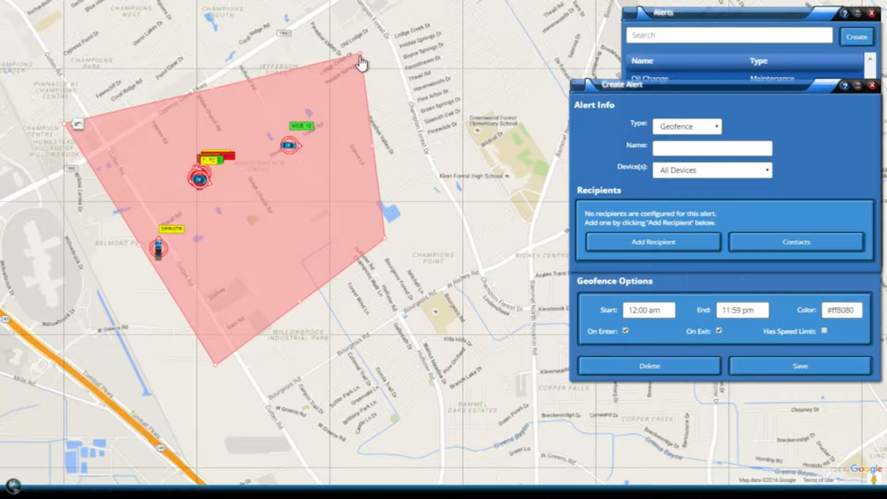
{"action": "left_click_drag", "start_coordinate": [360, 56], "coordinate": [224, 61]}
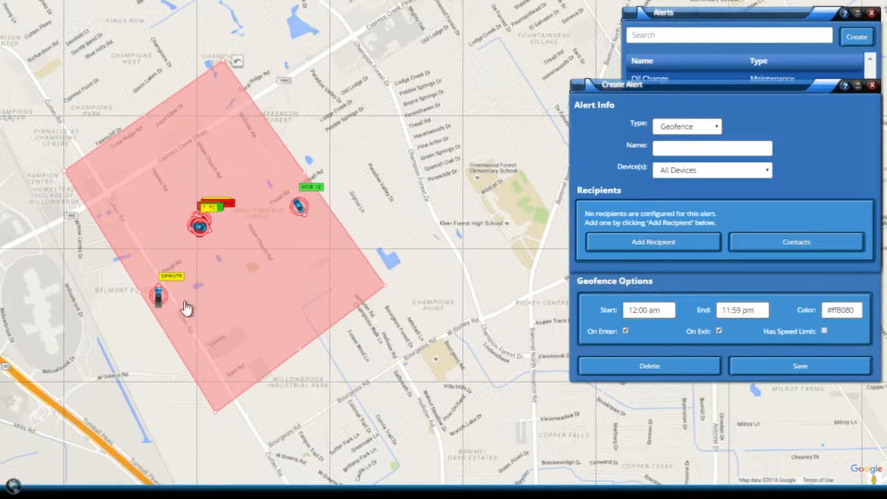
{"action": "mouse_move", "coordinate": [294, 292]}
{"action": "left_mouse_down"}
{"action": "mouse_move", "coordinate": [297, 307]}
{"action": "mouse_move", "coordinate": [290, 296]}
{"action": "left_mouse_up"}
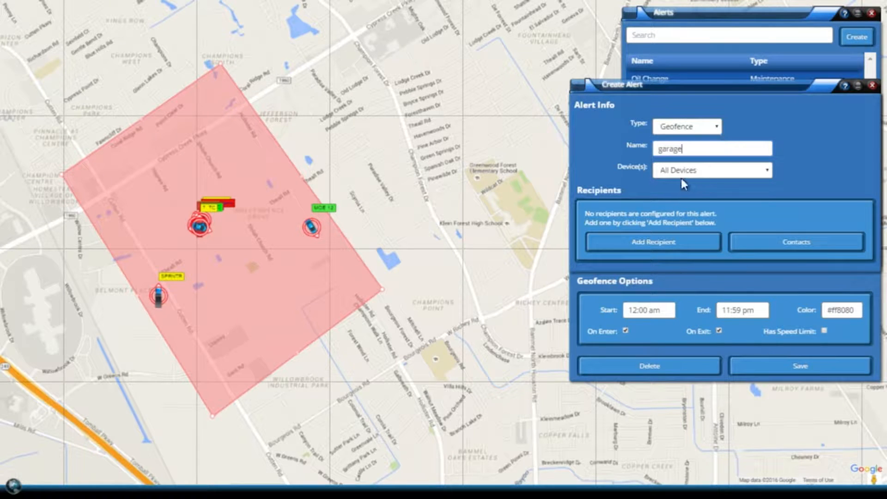
- Try a single vehicle for the alert before restoring All Devices, and shift the geofence slightly southwest
{"action": "left_click", "coordinate": [726, 171]}
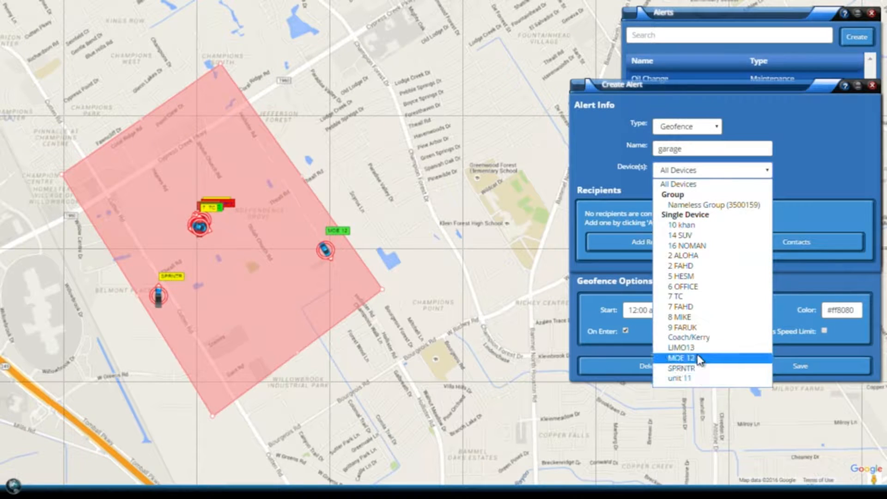
{"action": "left_click", "coordinate": [692, 318]}
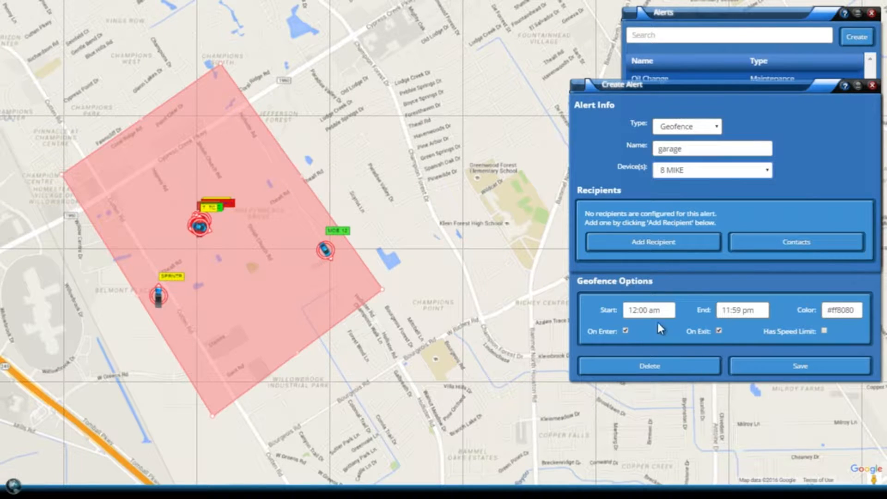
{"action": "left_click", "coordinate": [714, 172]}
{"action": "left_click", "coordinate": [679, 180]}
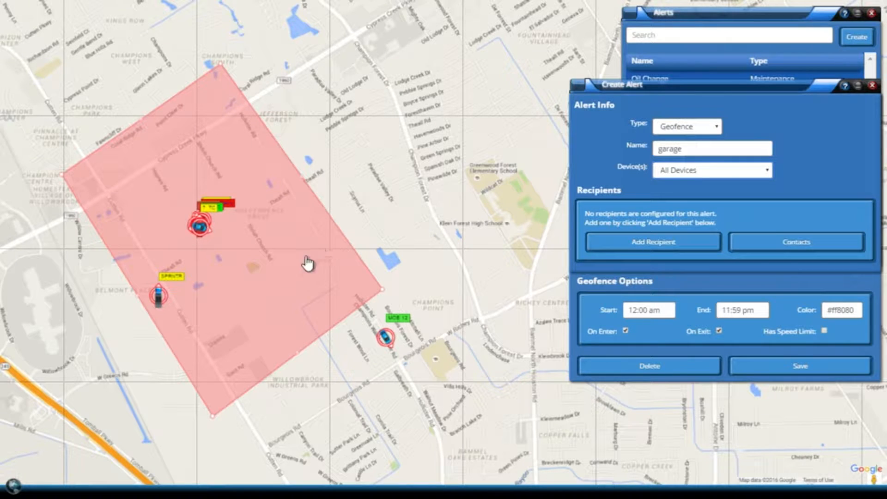
{"action": "left_click_drag", "start_coordinate": [258, 283], "coordinate": [252, 294]}
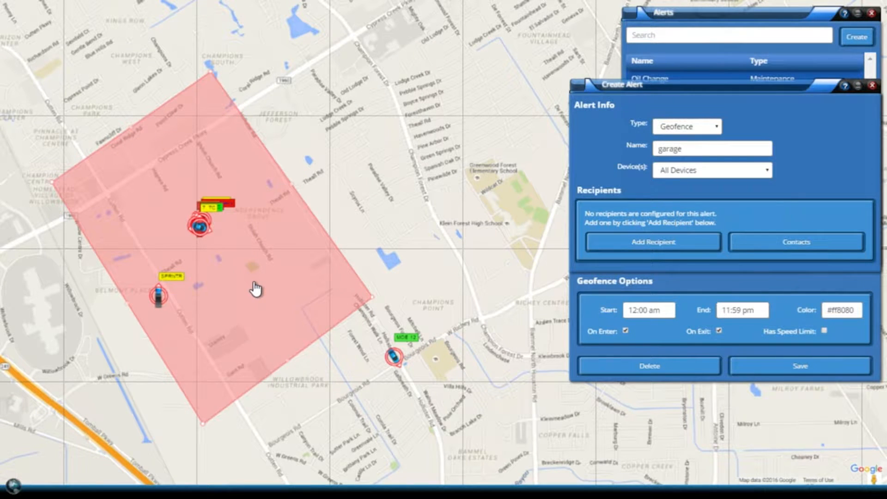
- Add a recipient row to the alert, try the listed contacts in it, and reset it to Select Recipient
{"action": "left_click", "coordinate": [672, 244]}
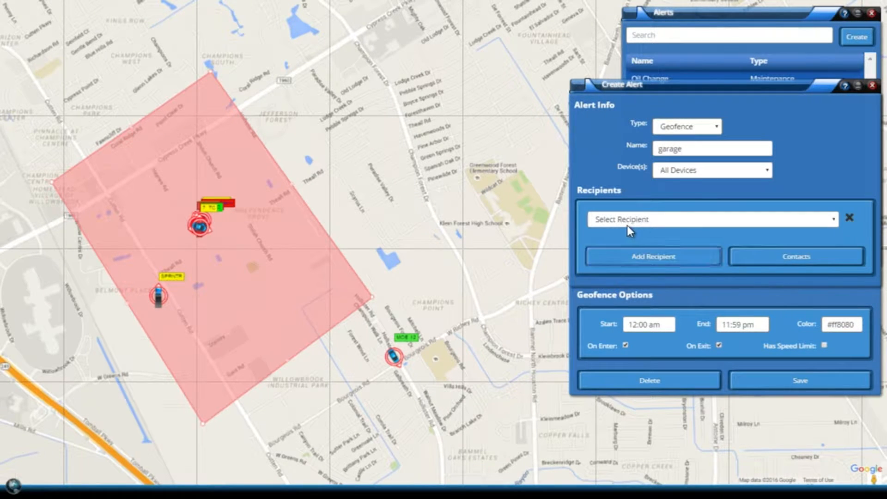
{"action": "left_click", "coordinate": [675, 219]}
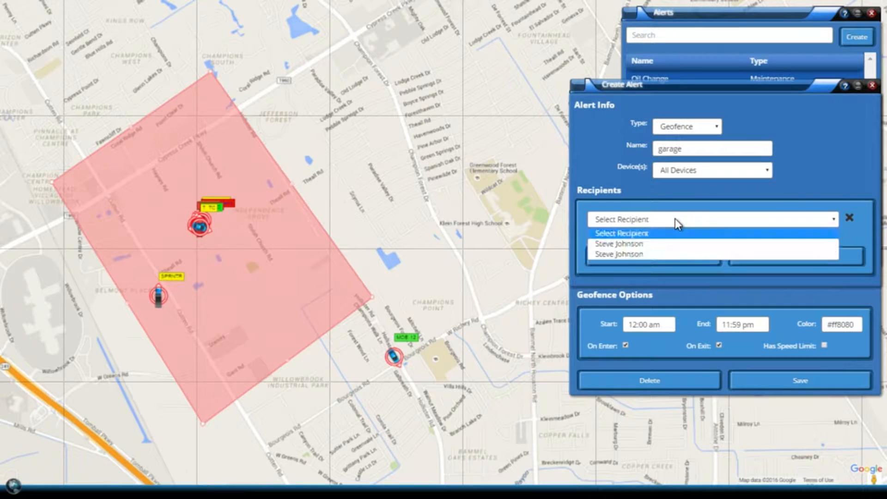
{"action": "left_click", "coordinate": [630, 254]}
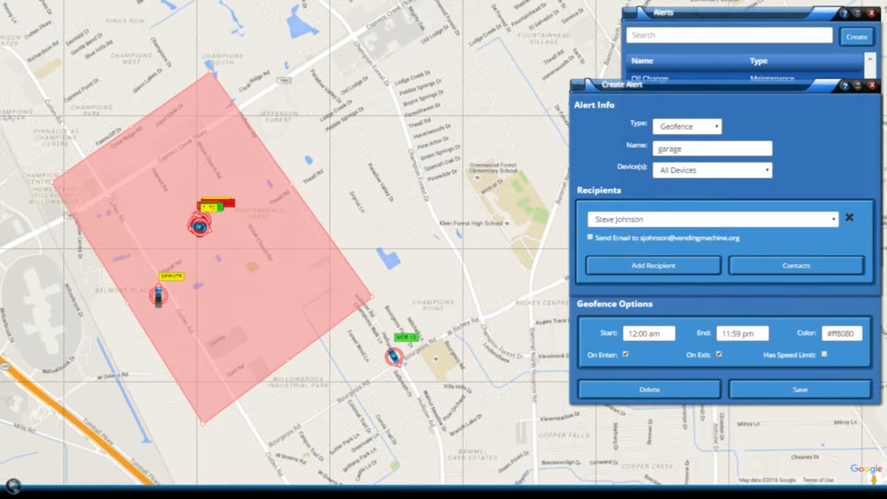
{"action": "left_click", "coordinate": [675, 221]}
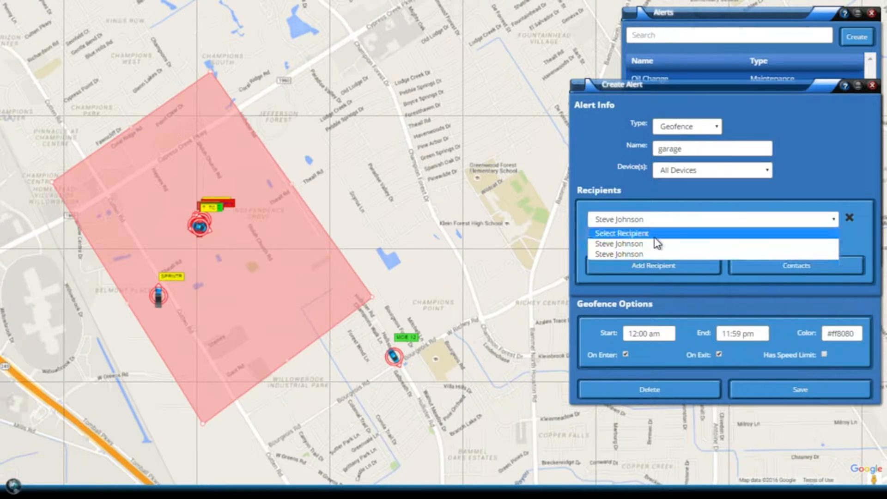
{"action": "left_click", "coordinate": [654, 252]}
{"action": "left_click", "coordinate": [669, 219]}
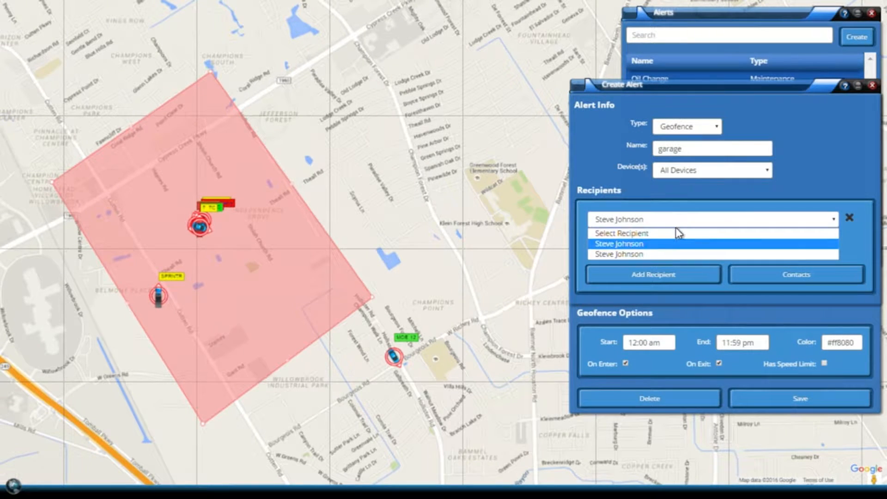
{"action": "left_click", "coordinate": [673, 231]}
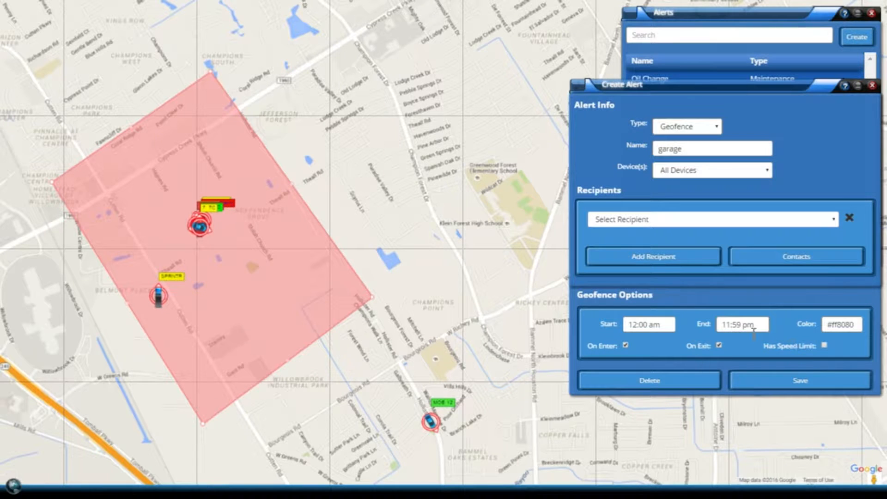
- Enable the geofence's speed limit option and disable it again
{"action": "left_click", "coordinate": [826, 345]}
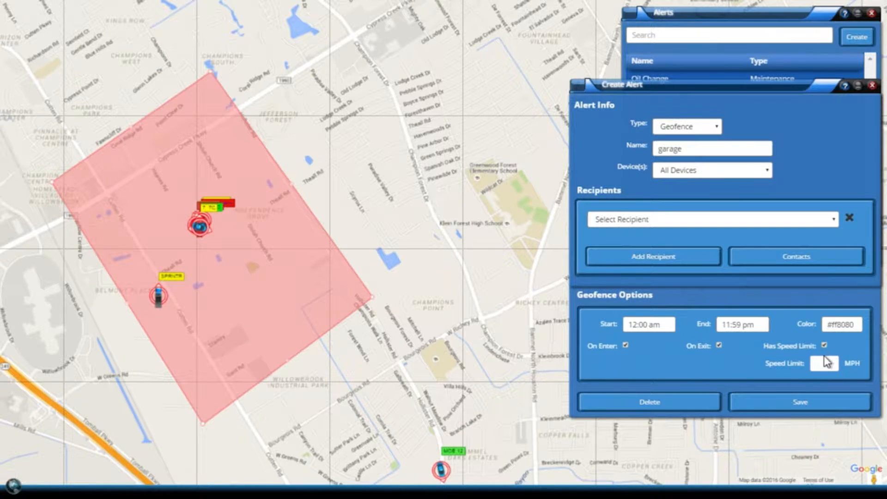
{"action": "left_click", "coordinate": [825, 344]}
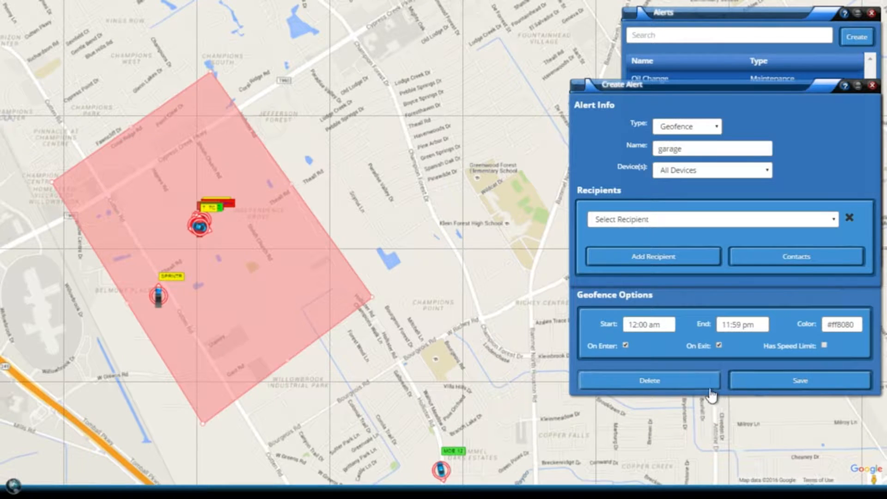
- Save the garage geofence alert and start a new alert with its type set to Ignition
{"action": "left_click", "coordinate": [812, 385]}
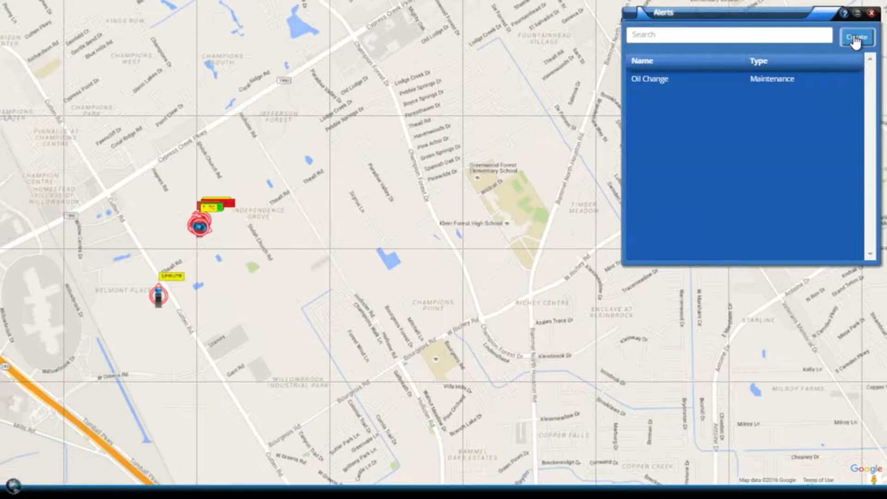
{"action": "left_click", "coordinate": [856, 40]}
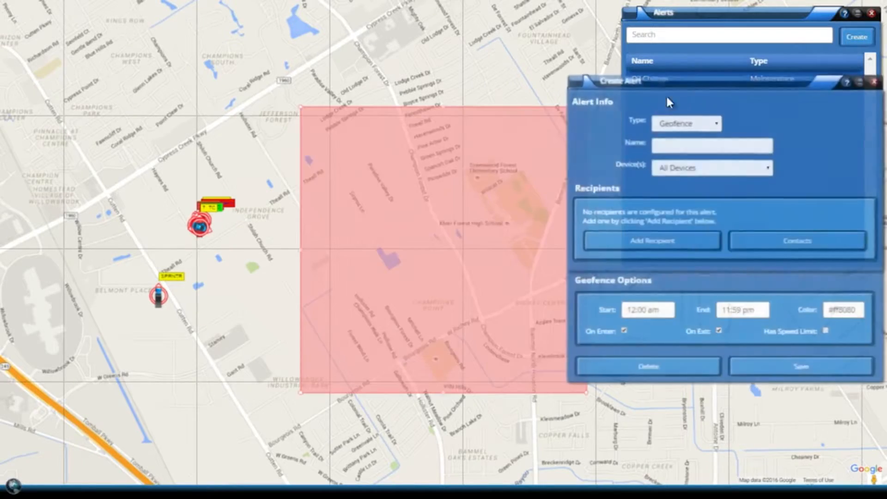
{"action": "left_click_drag", "start_coordinate": [453, 60], "coordinate": [377, 47]}
{"action": "left_click", "coordinate": [714, 126]}
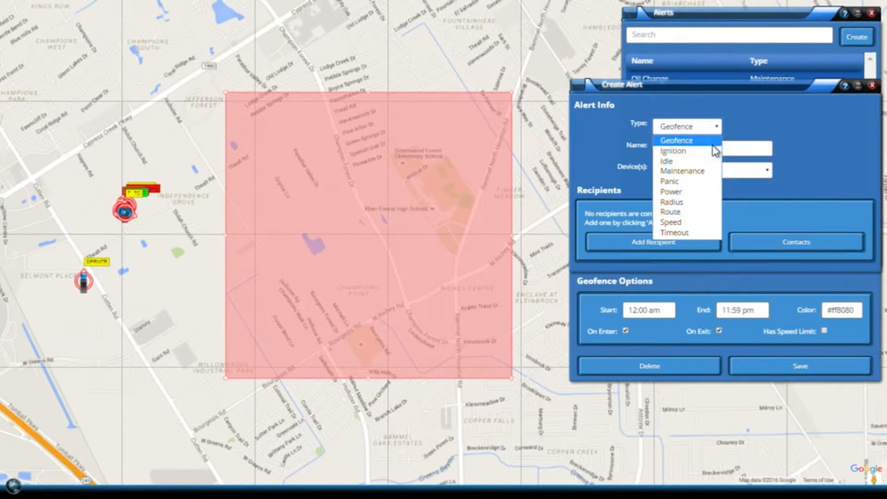
{"action": "left_click", "coordinate": [692, 153]}
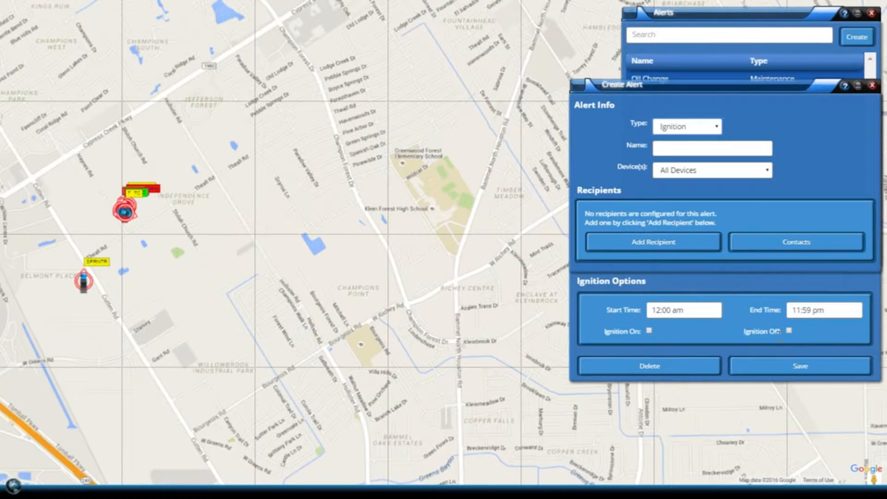
- Add a recipient row to the ignition alert, try the first listed contact in it, and reset it to Select Recipient
{"action": "left_click", "coordinate": [707, 243]}
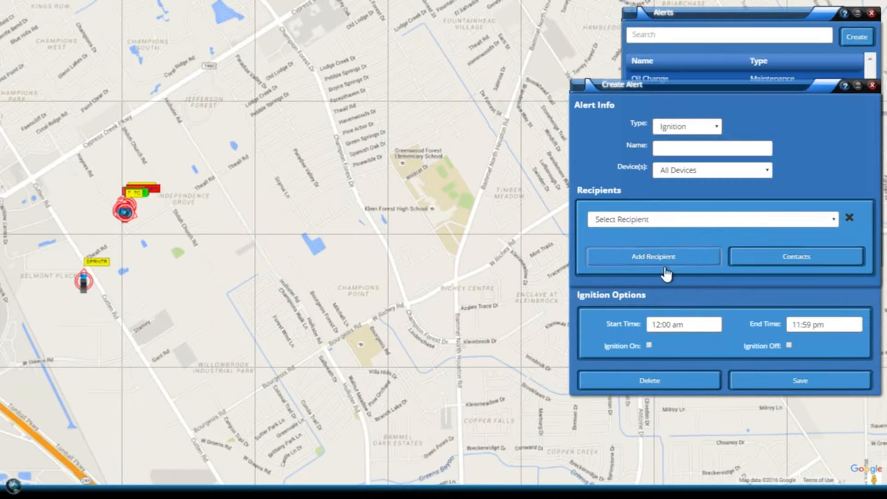
{"action": "left_click", "coordinate": [672, 218]}
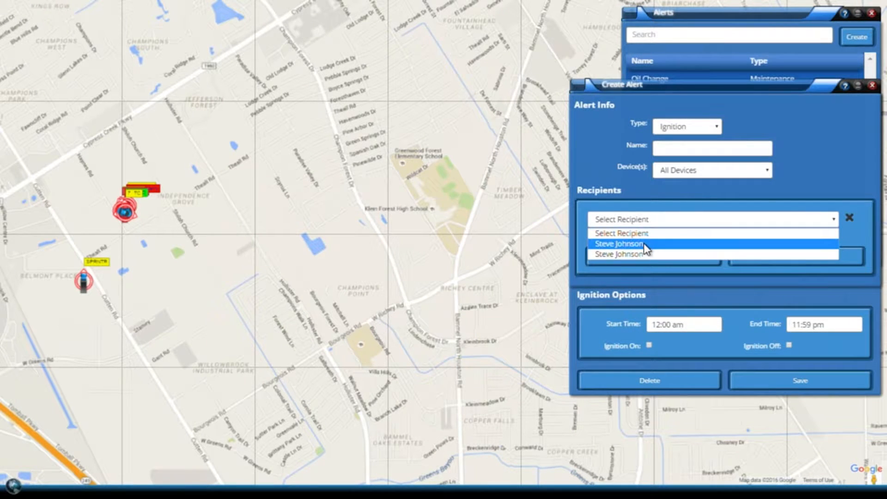
{"action": "left_click", "coordinate": [644, 243]}
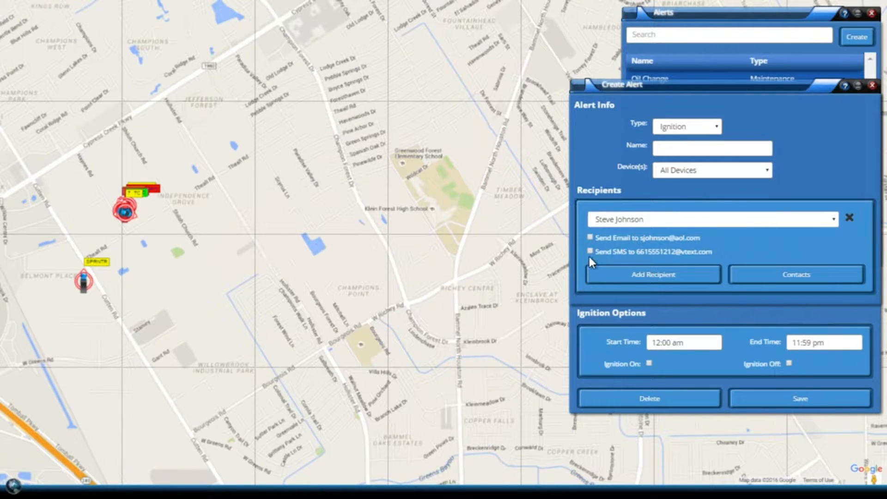
{"action": "left_click", "coordinate": [700, 221]}
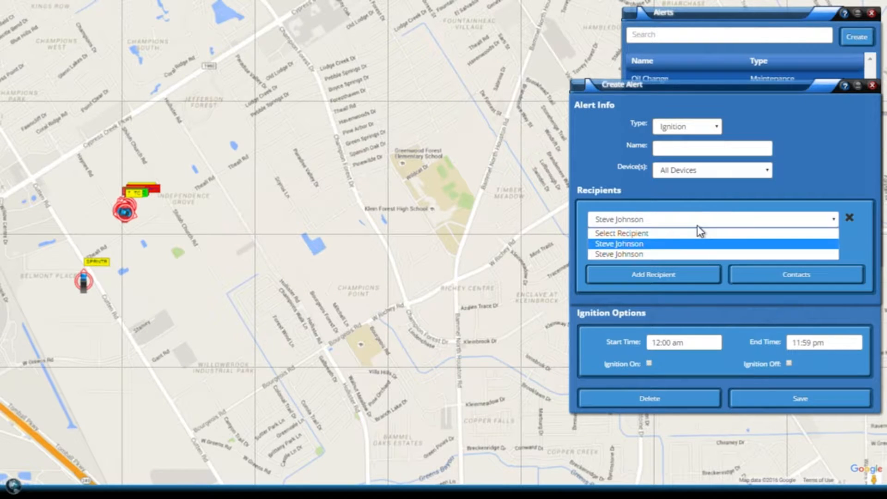
{"action": "left_click", "coordinate": [677, 235]}
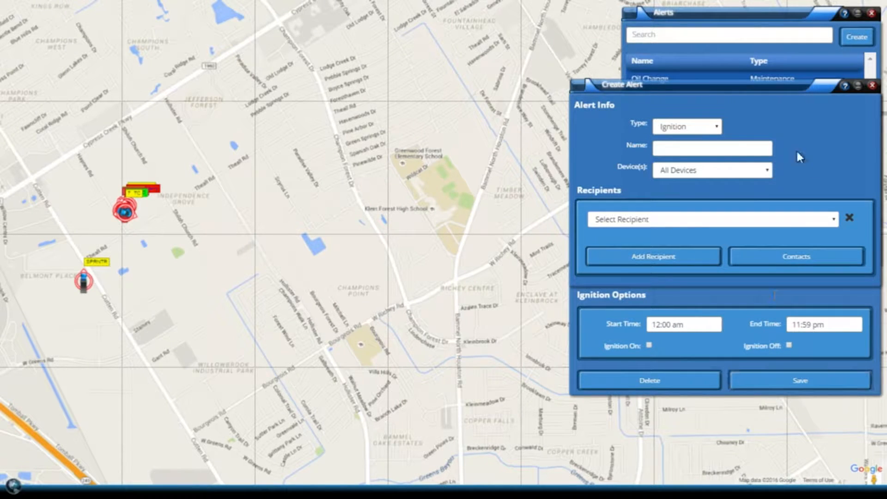
- Change the alert type to Idle, name the alert idling over 15, and set its idle limit to 15 minutes
{"action": "left_click", "coordinate": [716, 126]}
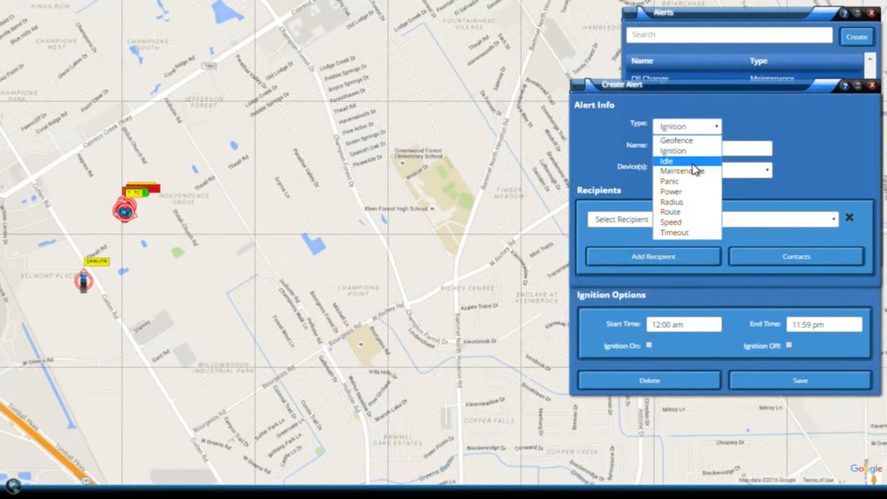
{"action": "left_click", "coordinate": [684, 162]}
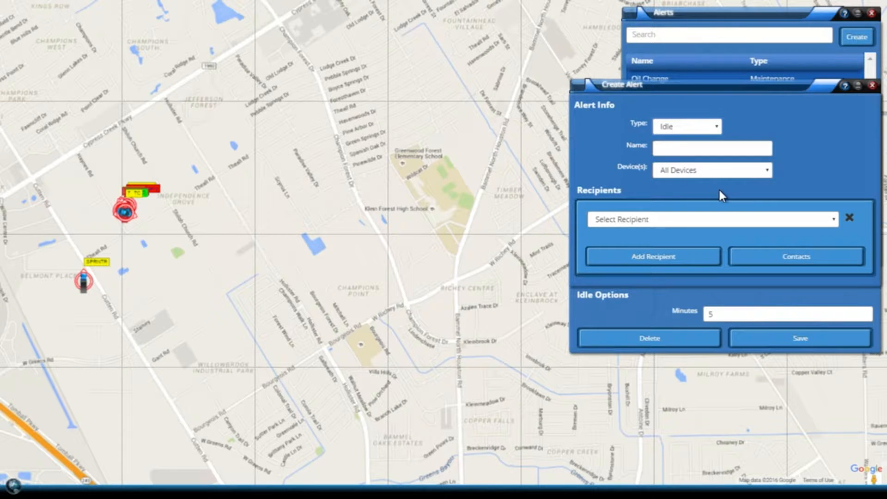
{"action": "left_click", "coordinate": [664, 148]}
{"action": "type", "text": "idling over 15"}
{"action": "left_click", "coordinate": [685, 312]}
{"action": "type", "text": "15"}
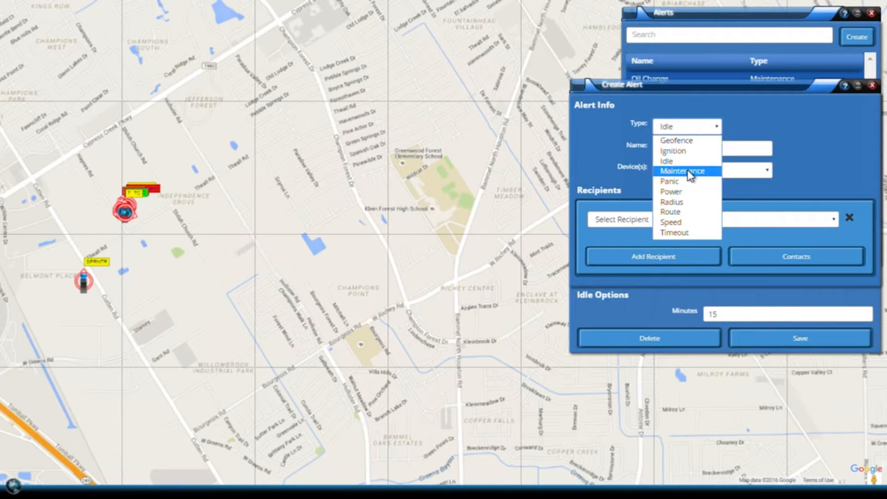
- Change the alert type to Maintenance and assign the alert to the single device 8 MIKE
{"action": "left_click", "coordinate": [687, 170]}
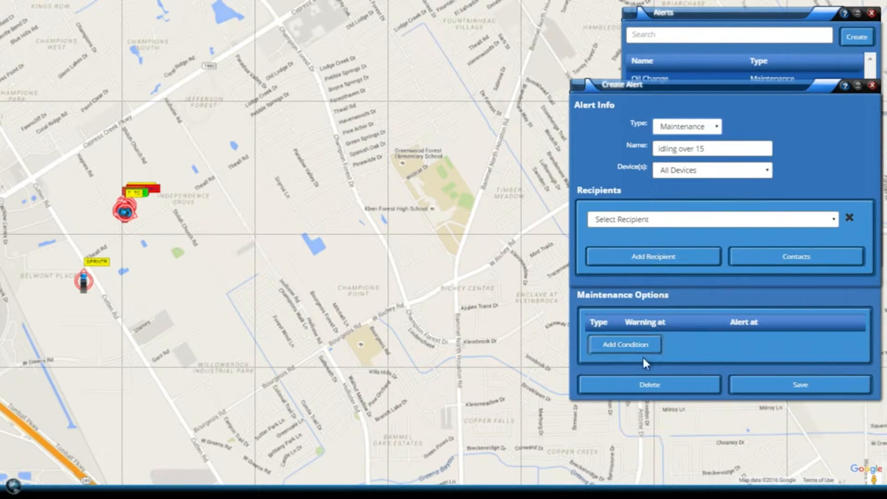
{"action": "left_click", "coordinate": [721, 170]}
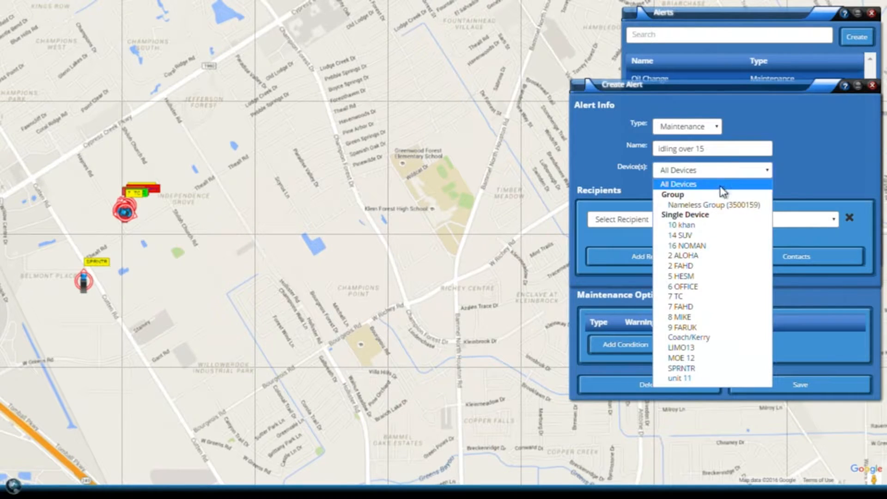
{"action": "left_click", "coordinate": [707, 317]}
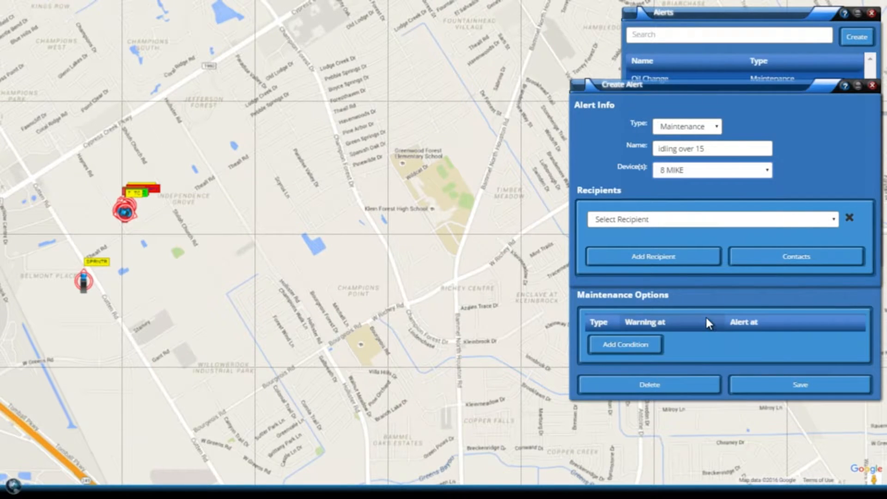
- Start a maintenance condition that notifies every time, with a warning at 3000 miles
{"action": "left_click", "coordinate": [614, 347]}
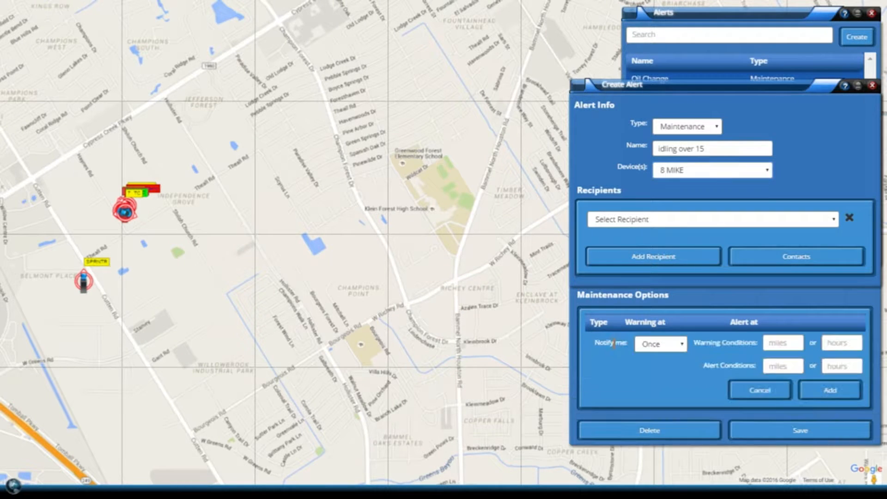
{"action": "left_click", "coordinate": [683, 343]}
{"action": "left_click", "coordinate": [672, 369]}
{"action": "left_click", "coordinate": [779, 345]}
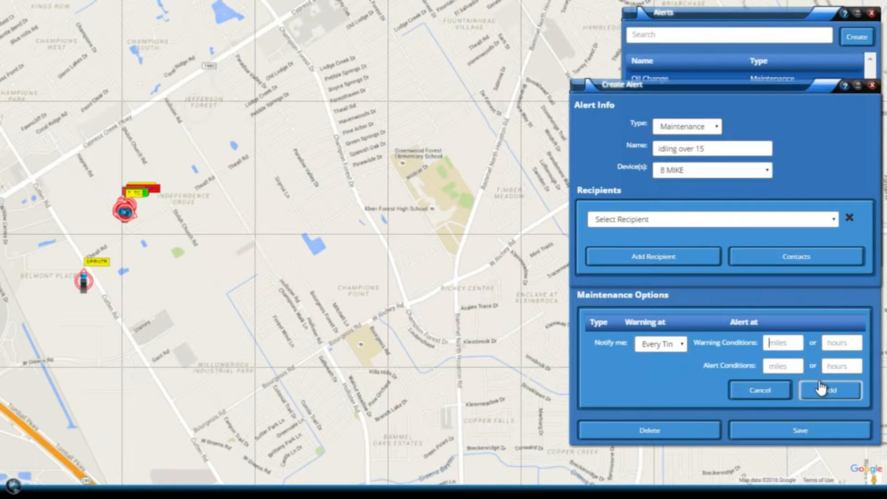
{"action": "type", "text": "3000"}
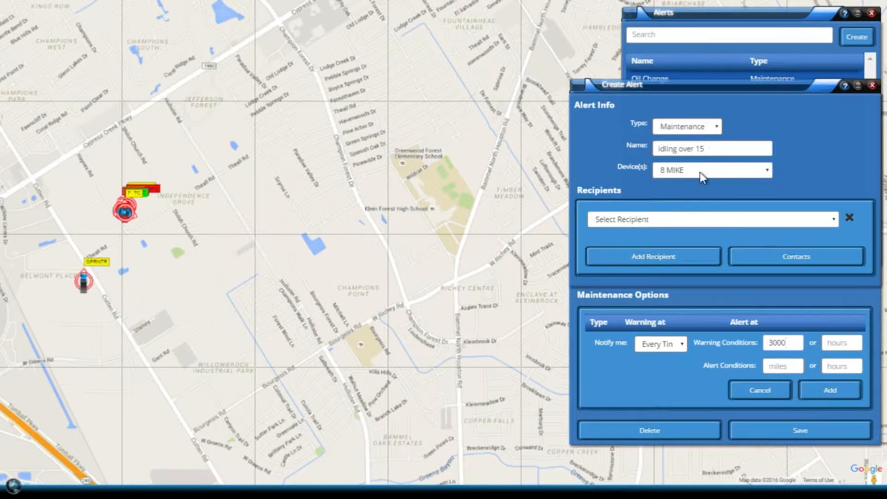
- Rename the maintenance alert as mike oil change
{"action": "triple_click", "coordinate": [717, 146]}
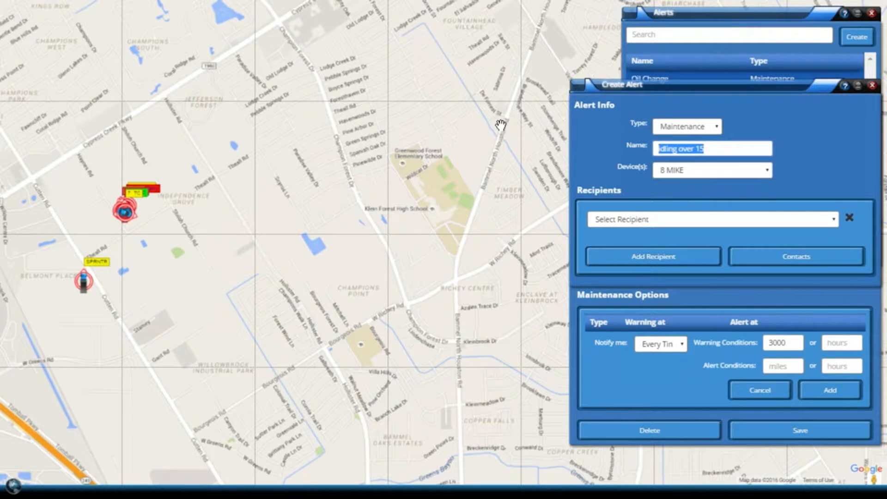
{"action": "type", "text": "mike oil"}
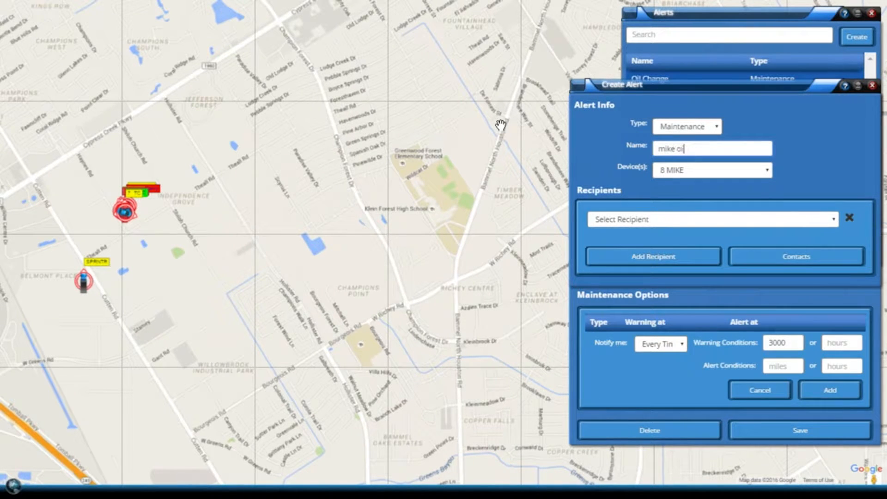
{"action": "type", "text": " change"}
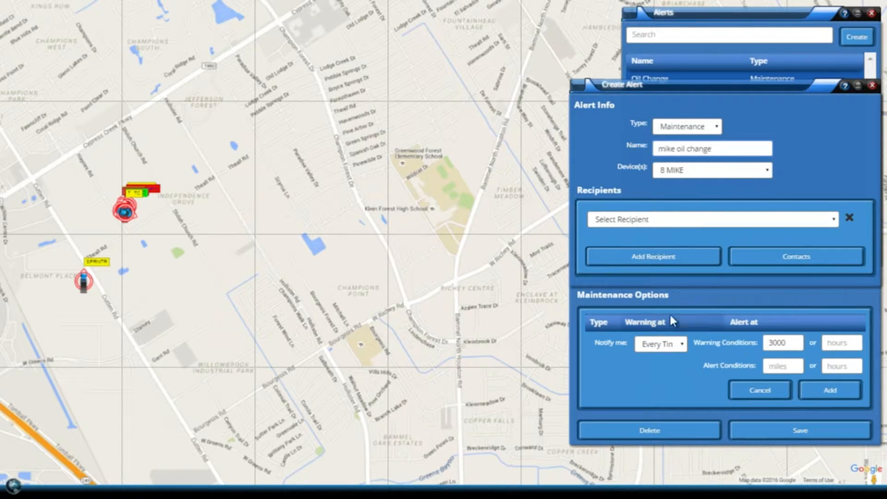
- Try the second listed contact as the maintenance alert's recipient and reset the row to Select Recipient
{"action": "left_click", "coordinate": [694, 219]}
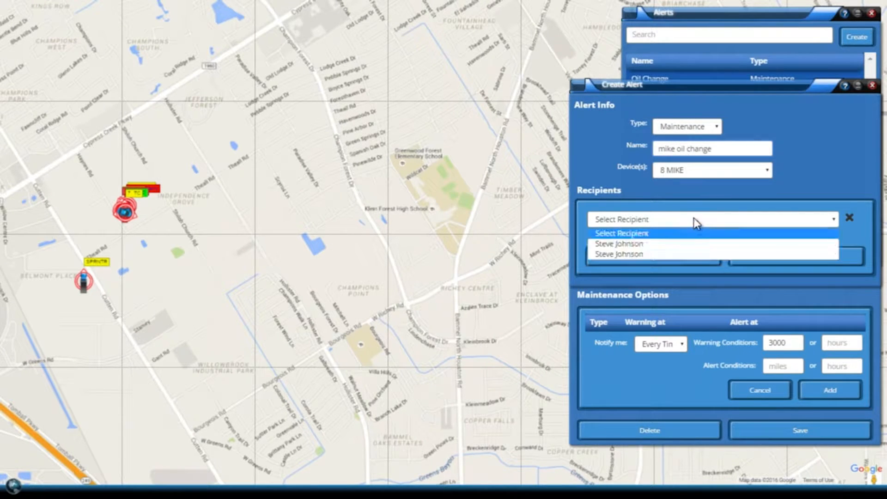
{"action": "left_click", "coordinate": [690, 256]}
{"action": "left_click", "coordinate": [736, 223]}
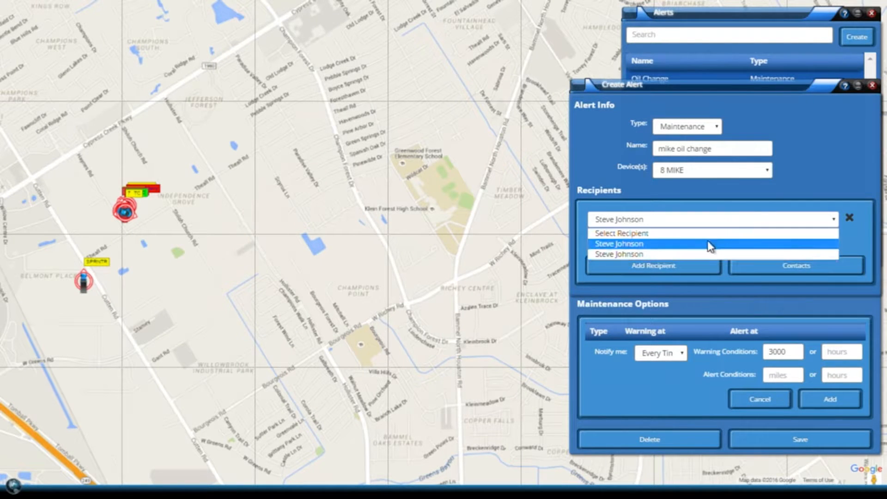
{"action": "left_click", "coordinate": [686, 231]}
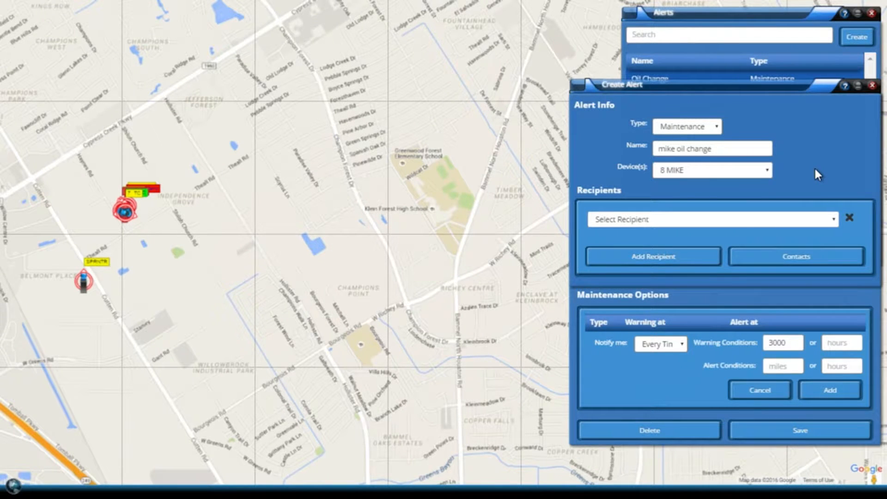
- Change the alert type to Panic and apply the alert to All Devices
{"action": "left_click", "coordinate": [703, 125]}
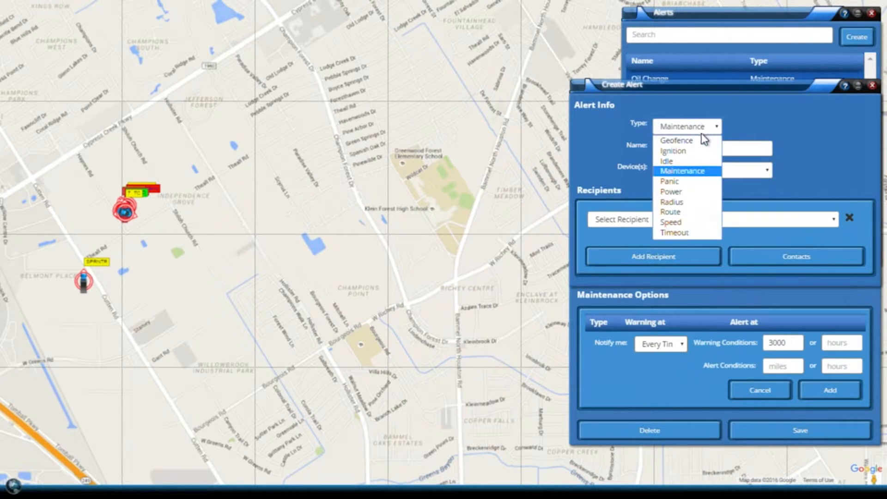
{"action": "left_click", "coordinate": [684, 180]}
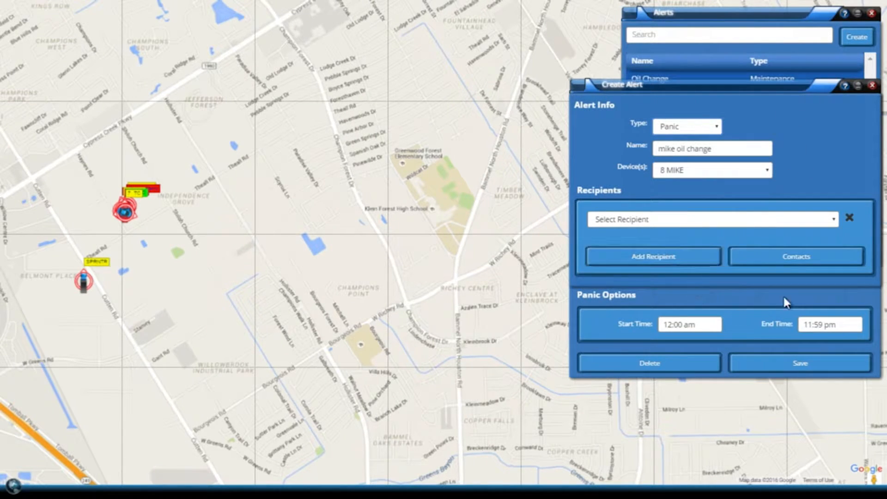
{"action": "left_click", "coordinate": [711, 170]}
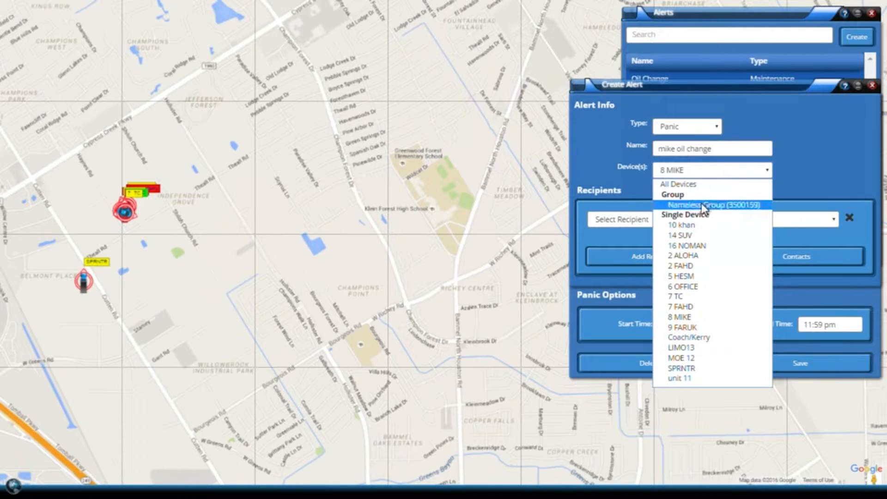
{"action": "left_click", "coordinate": [701, 184]}
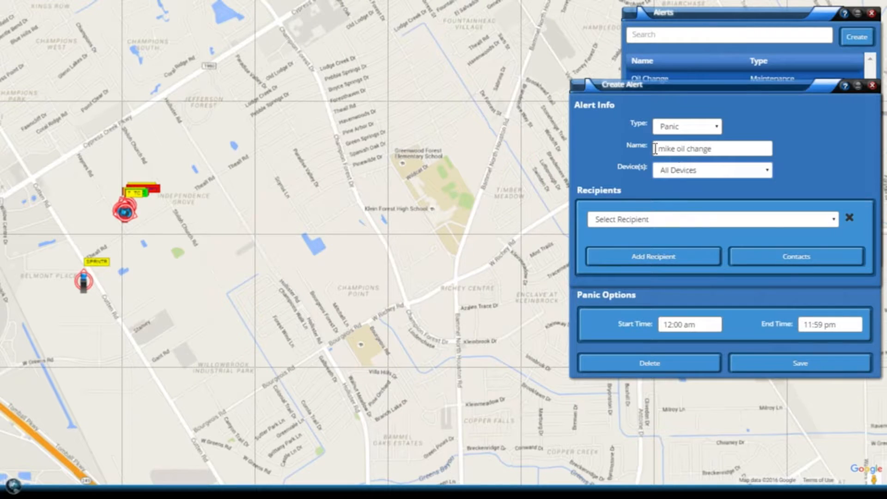
- Replace the panic alert's name with siren on
{"action": "left_click_drag", "start_coordinate": [662, 149], "coordinate": [778, 153]}
{"action": "key", "text": "BackSpace"}
{"action": "key", "text": "BackSpace"}
{"action": "type", "text": "siren on"}
- Try the first listed contact as the panic alert's recipient and reset the row to Select Recipient
{"action": "left_click", "coordinate": [667, 219]}
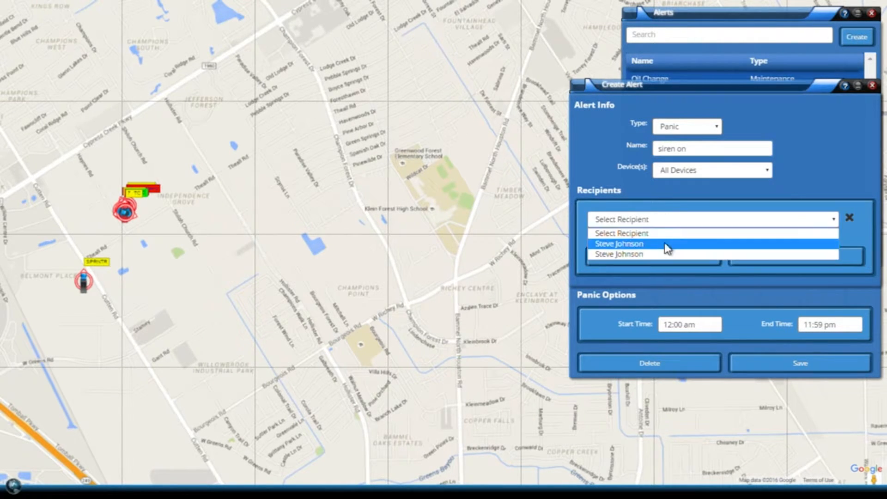
{"action": "left_click", "coordinate": [667, 245]}
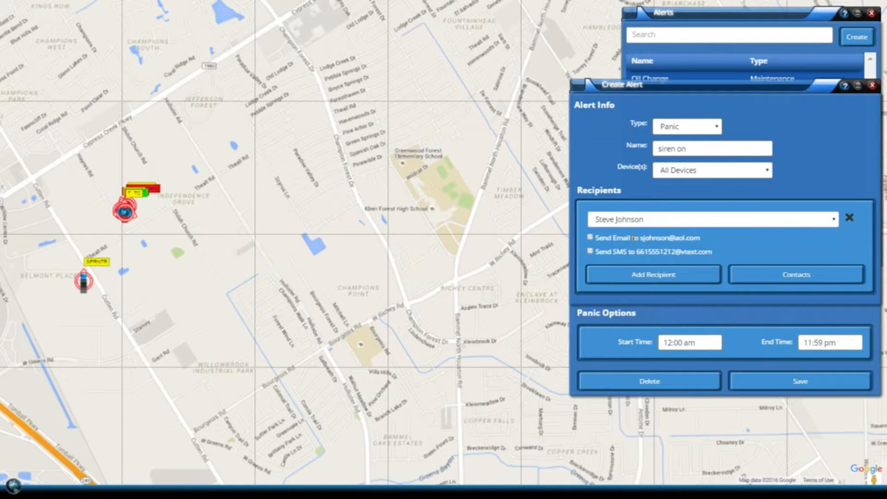
{"action": "left_click", "coordinate": [700, 221]}
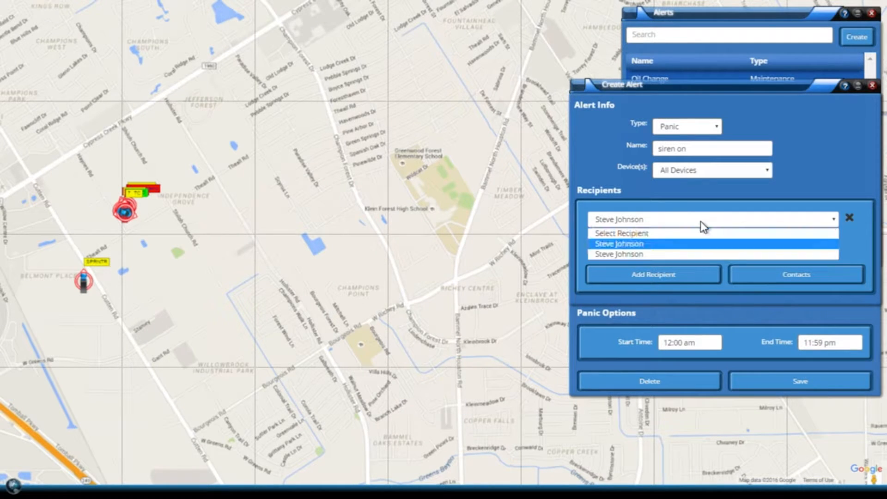
{"action": "left_click", "coordinate": [671, 234]}
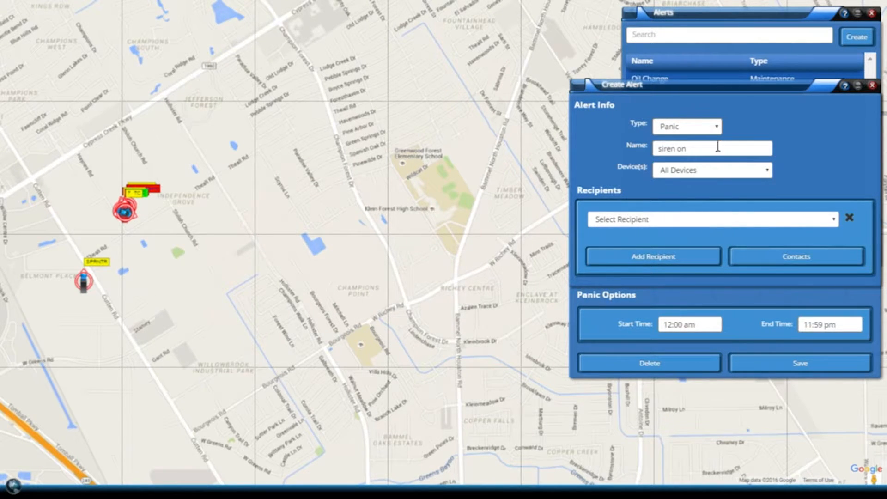
- Change the alert type to Power and choose the first listed contact as its recipient
{"action": "left_click", "coordinate": [716, 128]}
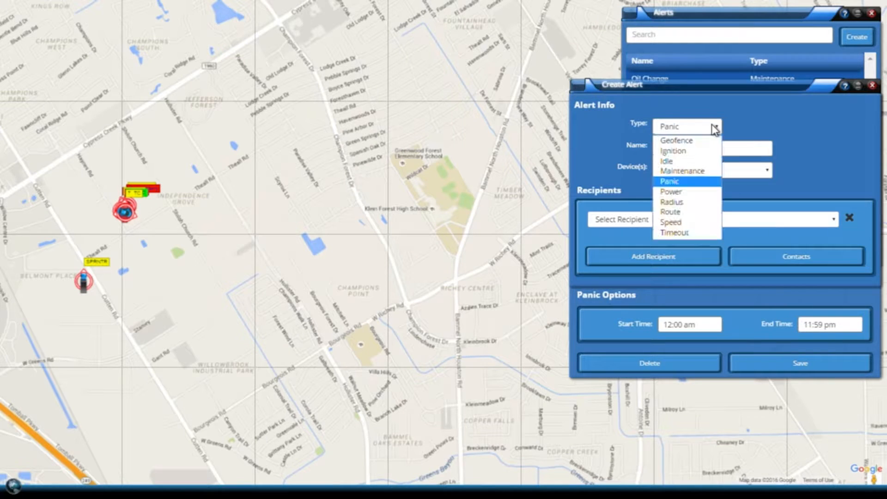
{"action": "left_click", "coordinate": [697, 191]}
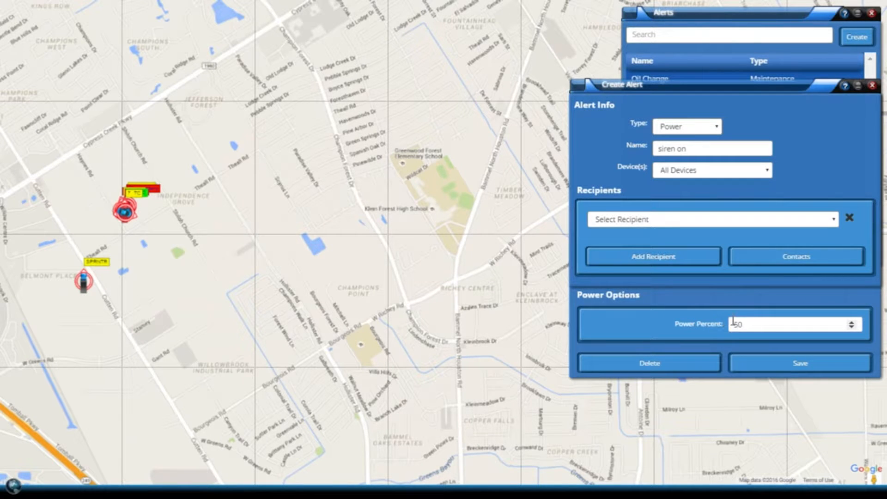
{"action": "left_click", "coordinate": [624, 220]}
{"action": "left_click", "coordinate": [639, 242]}
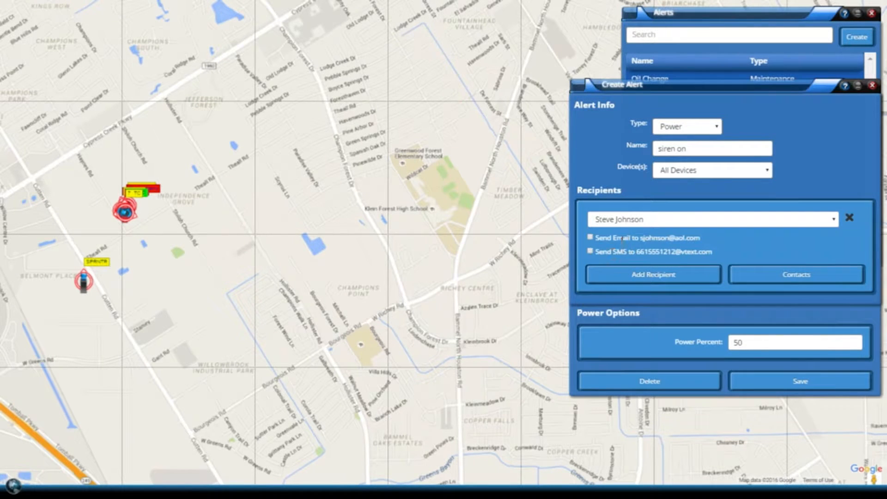
- Reset the power alert's recipient to Select Recipient and close the alert without saving
{"action": "left_click", "coordinate": [642, 220]}
{"action": "left_click", "coordinate": [638, 232]}
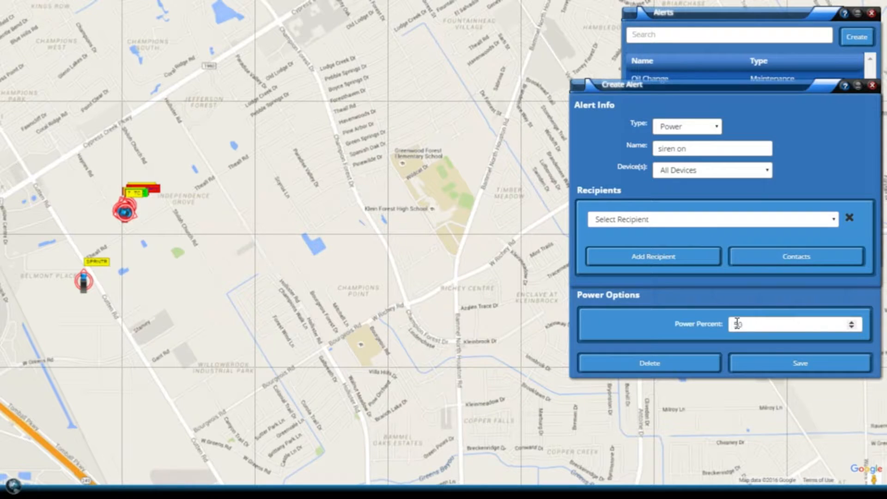
{"action": "left_click_drag", "start_coordinate": [742, 323], "coordinate": [703, 324]}
{"action": "left_click", "coordinate": [873, 87]}
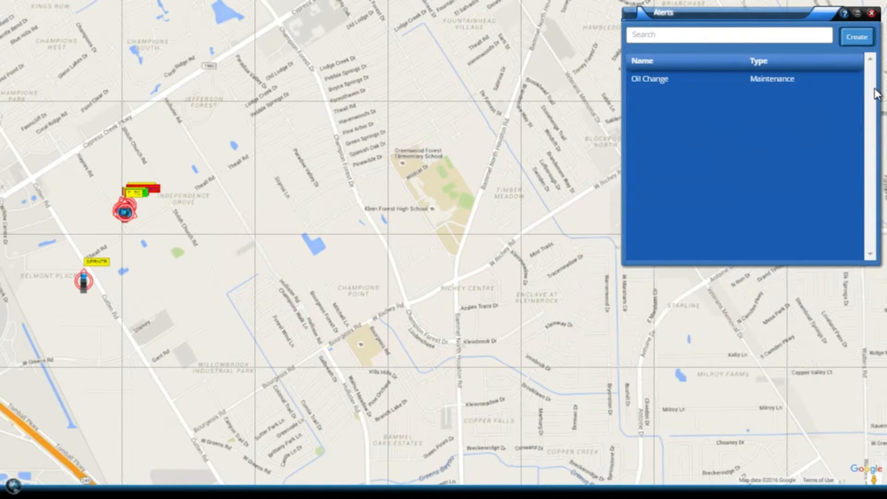
- Create a new alert with the type Power and move its window clear of the alerts list
{"action": "left_click", "coordinate": [857, 39]}
{"action": "left_click", "coordinate": [714, 123]}
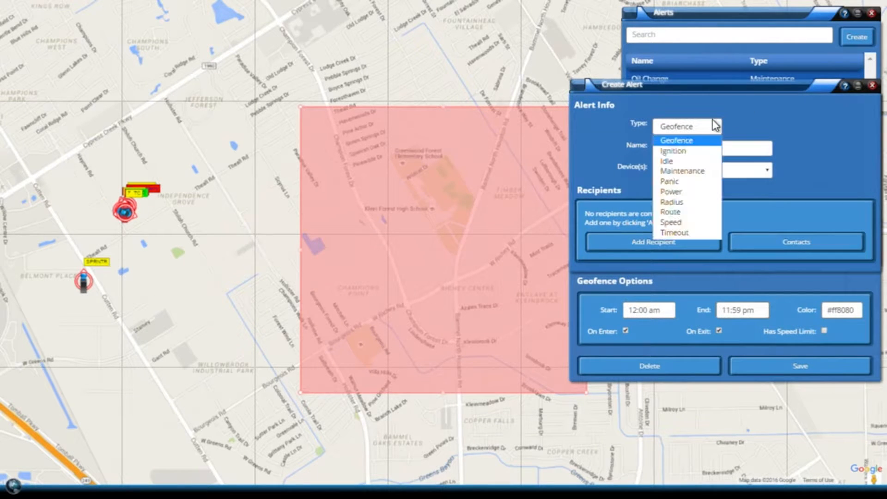
{"action": "left_click", "coordinate": [695, 191]}
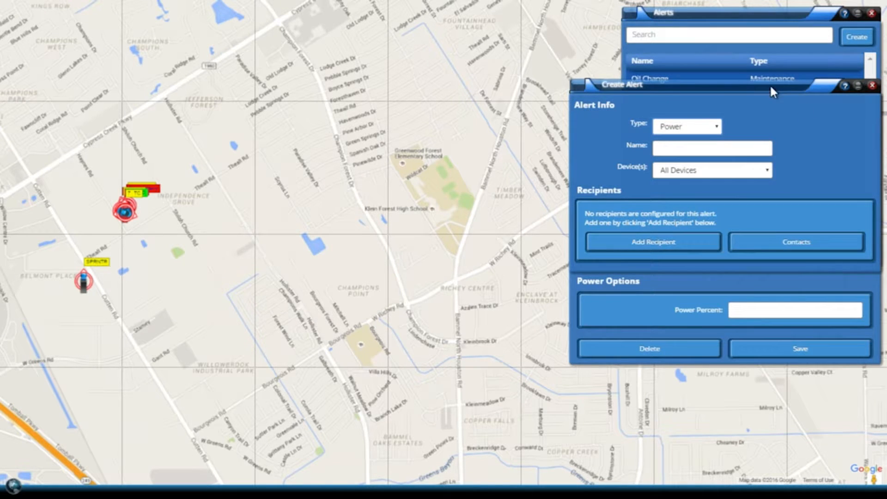
{"action": "left_click_drag", "start_coordinate": [770, 85], "coordinate": [653, 62]}
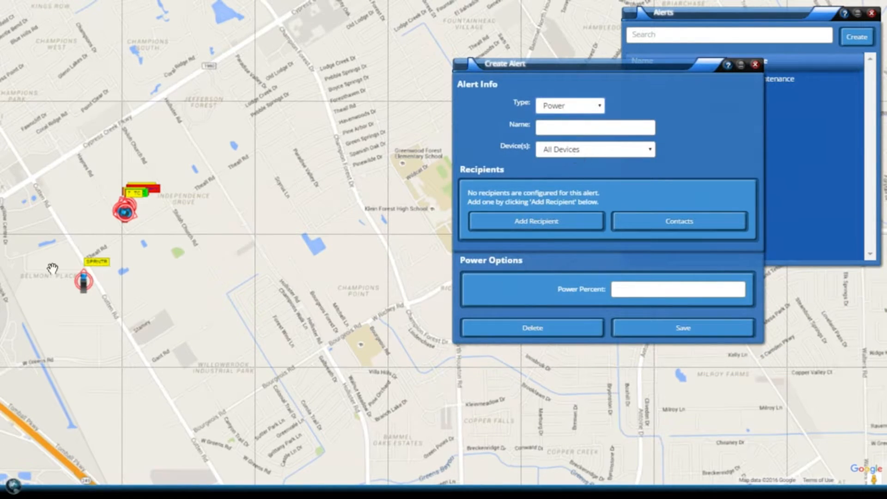
- Examine the device data of the 7 TC and SPRNTR vehicles on the map, closing each window
{"action": "left_click", "coordinate": [132, 214]}
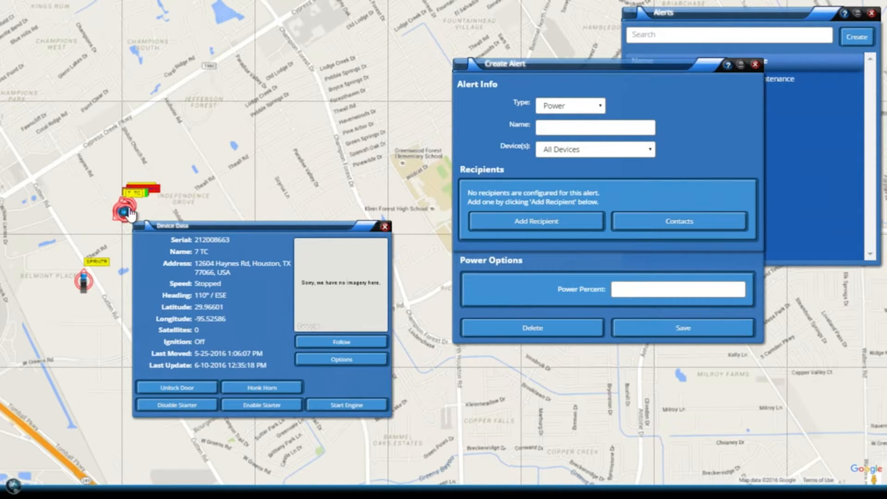
{"action": "left_click", "coordinate": [386, 228]}
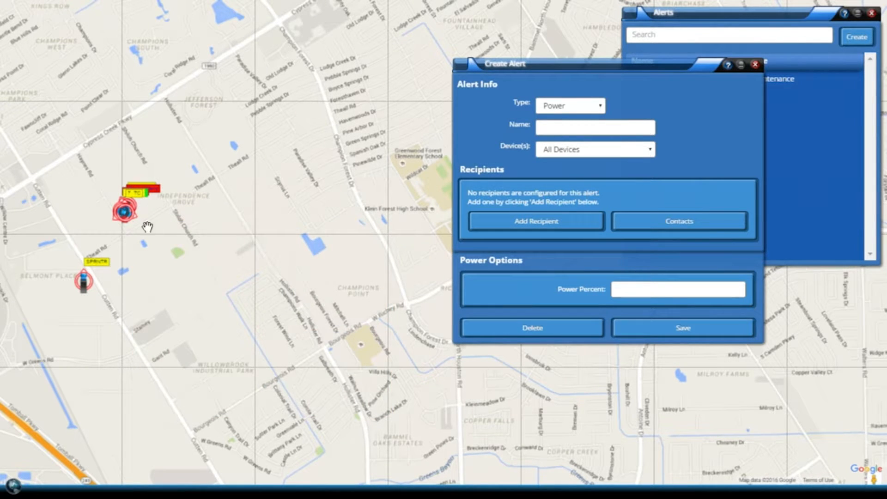
{"action": "left_click", "coordinate": [102, 267]}
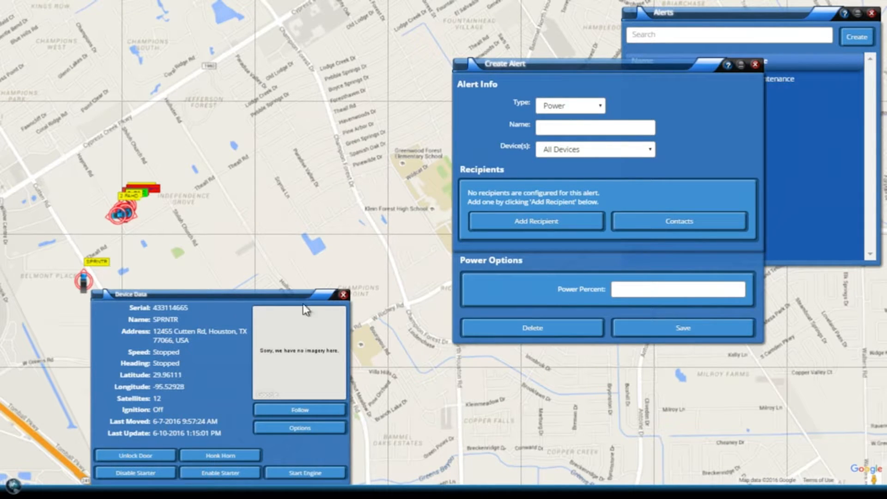
{"action": "left_click", "coordinate": [344, 295]}
- Change the alert type to Radius and place its circle around the vehicles near Belmont Place with a 343-foot radius
{"action": "left_click", "coordinate": [586, 105]}
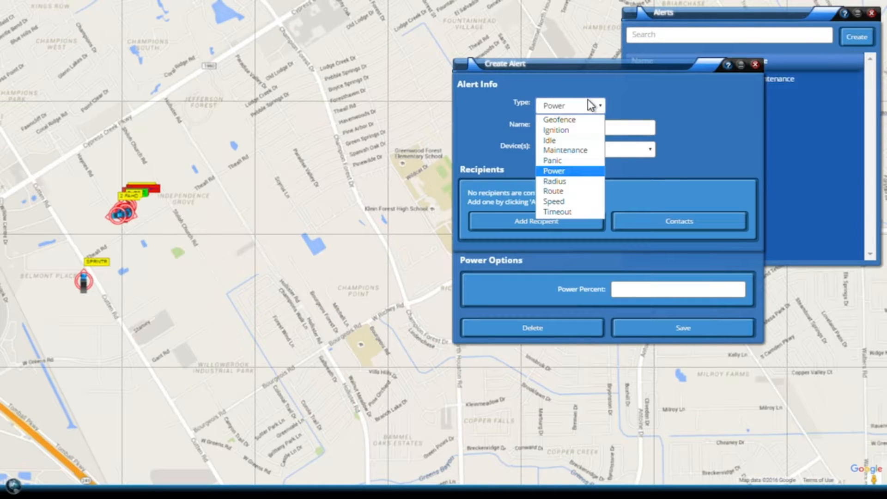
{"action": "left_click", "coordinate": [567, 181]}
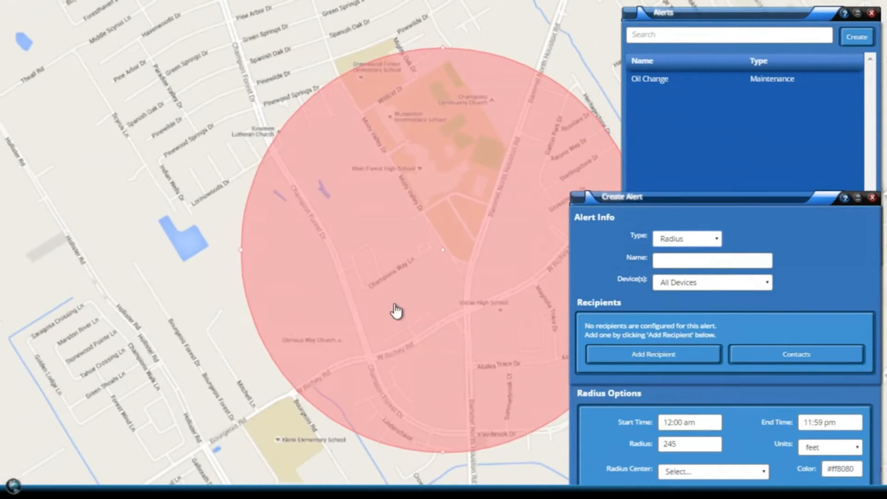
{"action": "scroll", "coordinate": [208, 238], "scroll_direction": "down", "scroll_amount": 1}
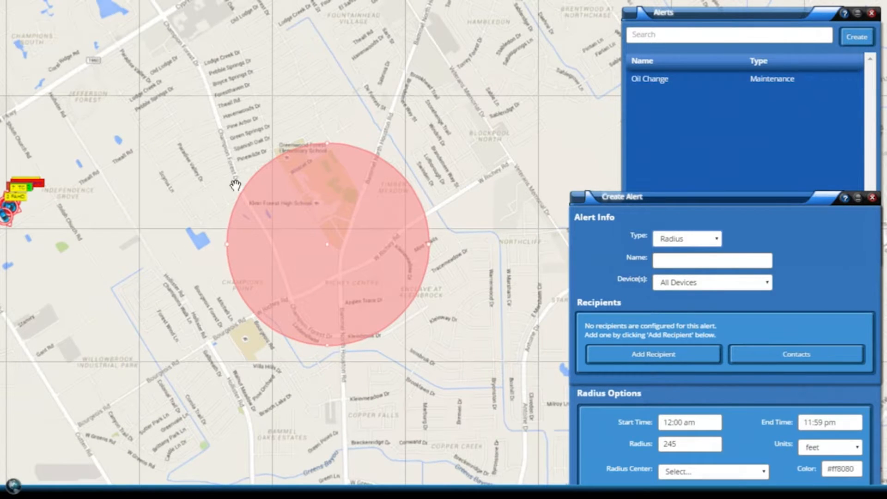
{"action": "left_click_drag", "start_coordinate": [331, 240], "coordinate": [236, 242]}
{"action": "left_click_drag", "start_coordinate": [254, 287], "coordinate": [117, 252]}
{"action": "left_click_drag", "start_coordinate": [83, 367], "coordinate": [259, 368]}
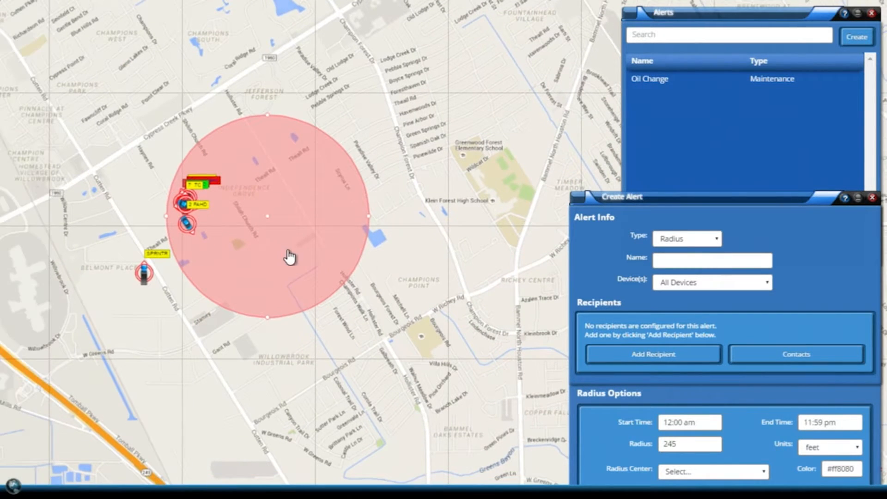
{"action": "mouse_move", "coordinate": [206, 263]}
{"action": "left_mouse_down"}
{"action": "mouse_move", "coordinate": [193, 259]}
{"action": "mouse_move", "coordinate": [212, 254]}
{"action": "left_mouse_up"}
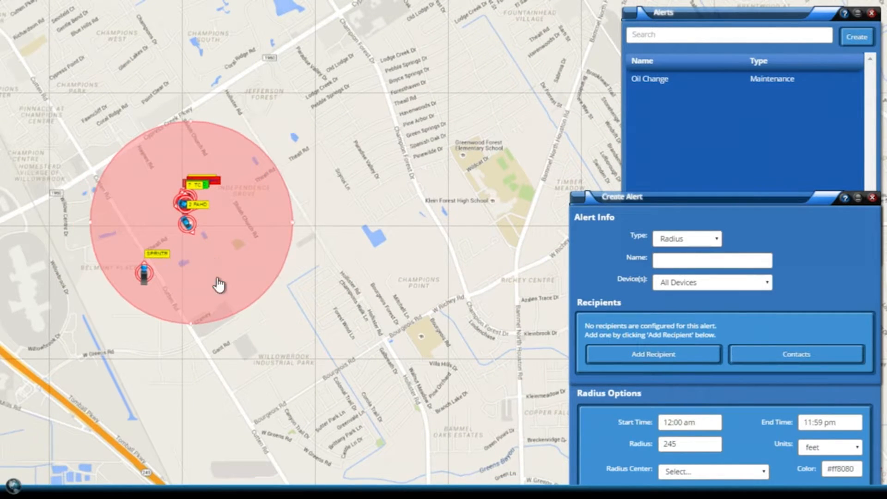
{"action": "left_click_drag", "start_coordinate": [190, 327], "coordinate": [203, 368]}
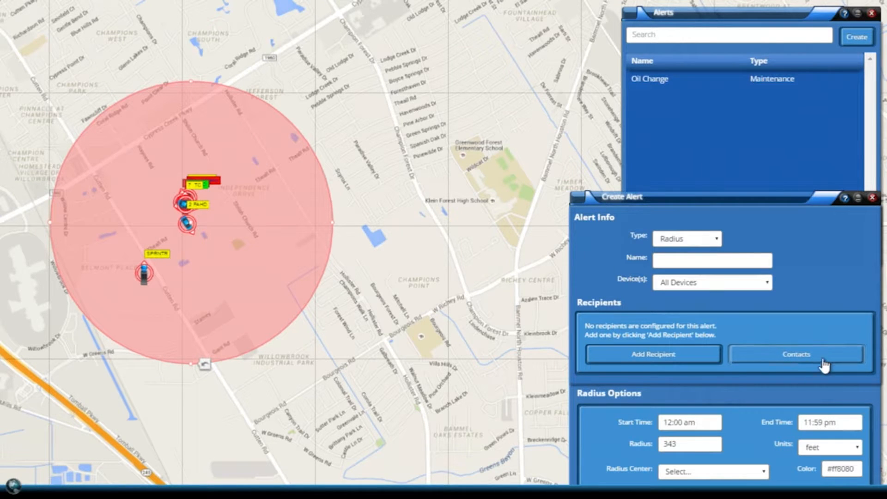
{"action": "left_click_drag", "start_coordinate": [734, 200], "coordinate": [646, 42]}
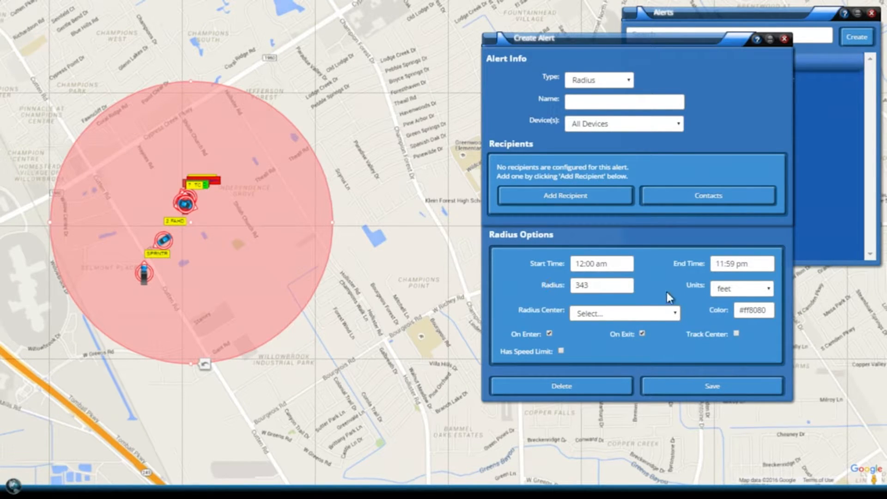
- Try several colors for the radius circle and set it to the brown #b87f4b
{"action": "left_click", "coordinate": [756, 310]}
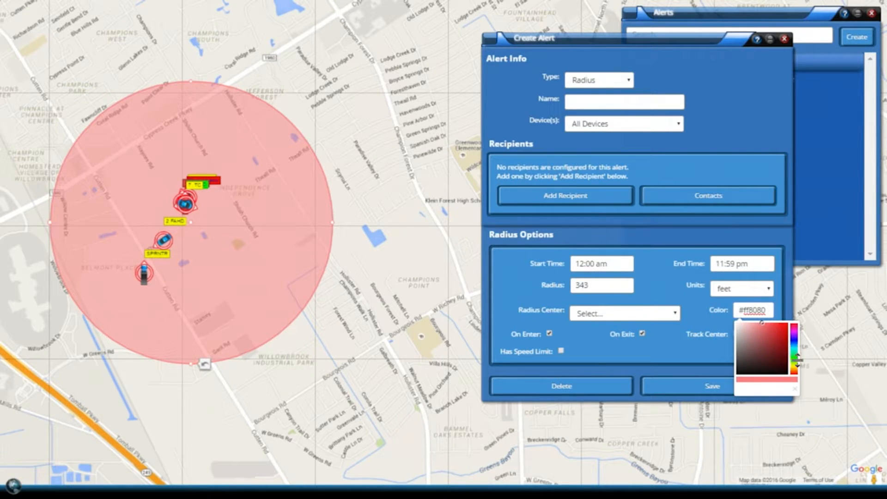
{"action": "left_click", "coordinate": [794, 334]}
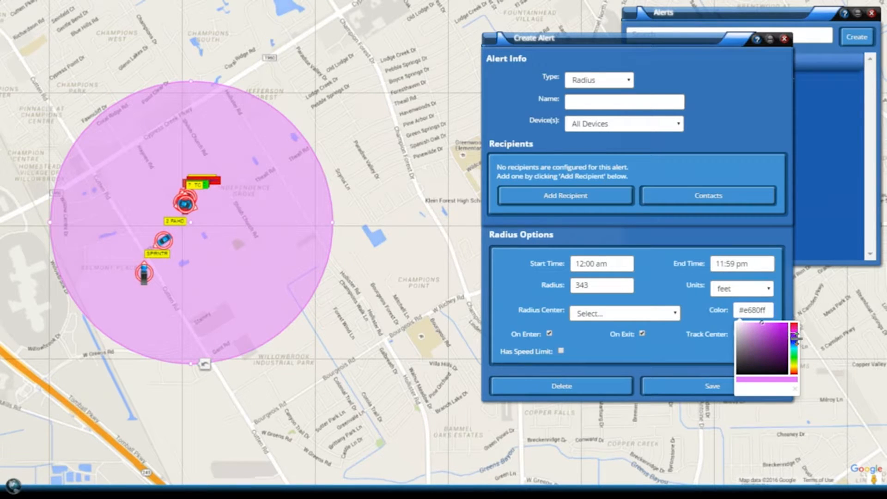
{"action": "left_click", "coordinate": [795, 356]}
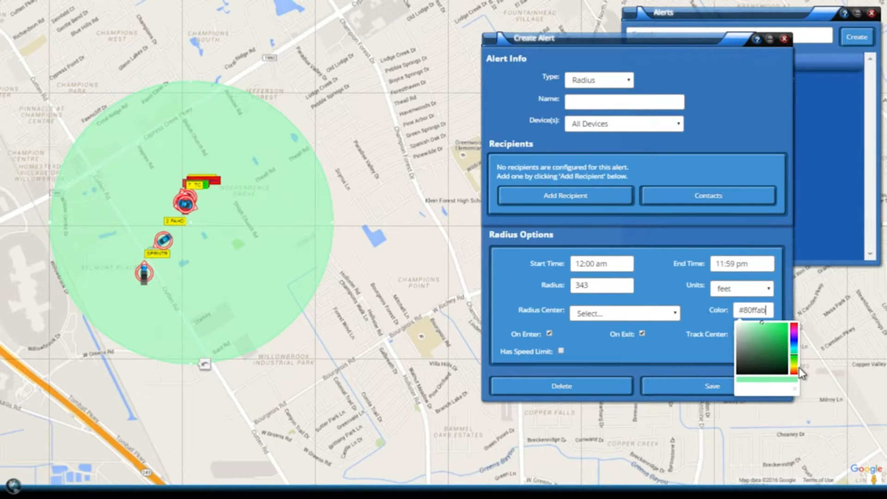
{"action": "left_click", "coordinate": [795, 368]}
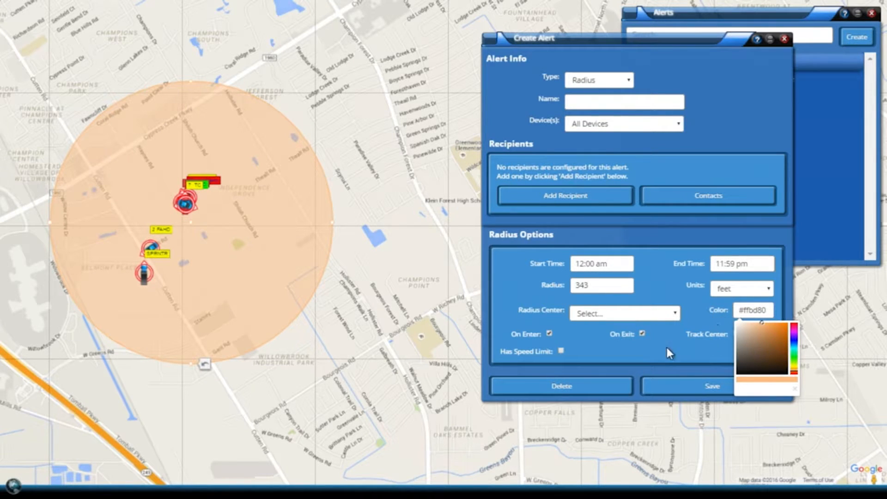
{"action": "left_click", "coordinate": [763, 314]}
{"action": "left_click", "coordinate": [767, 337]}
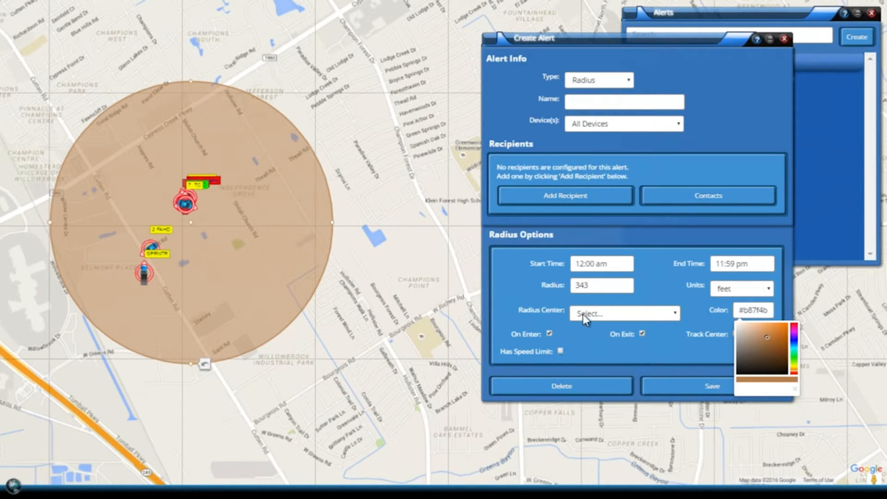
{"action": "left_click", "coordinate": [599, 262]}
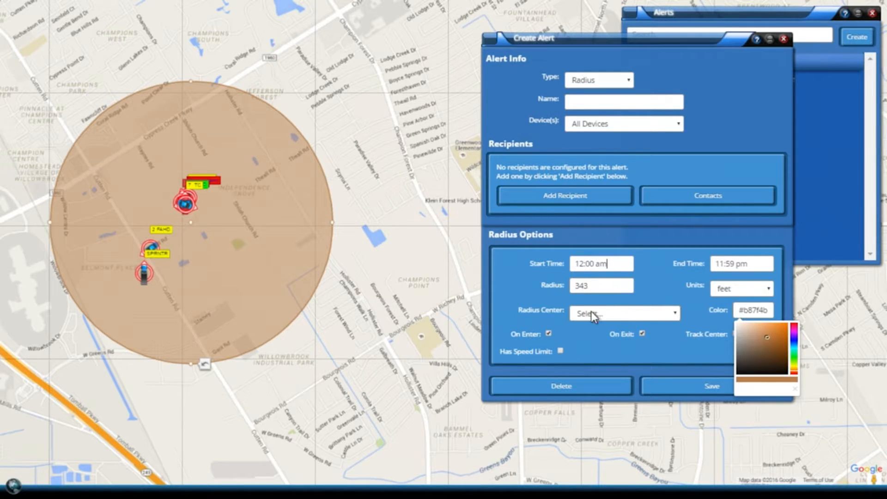
{"action": "left_click", "coordinate": [794, 389]}
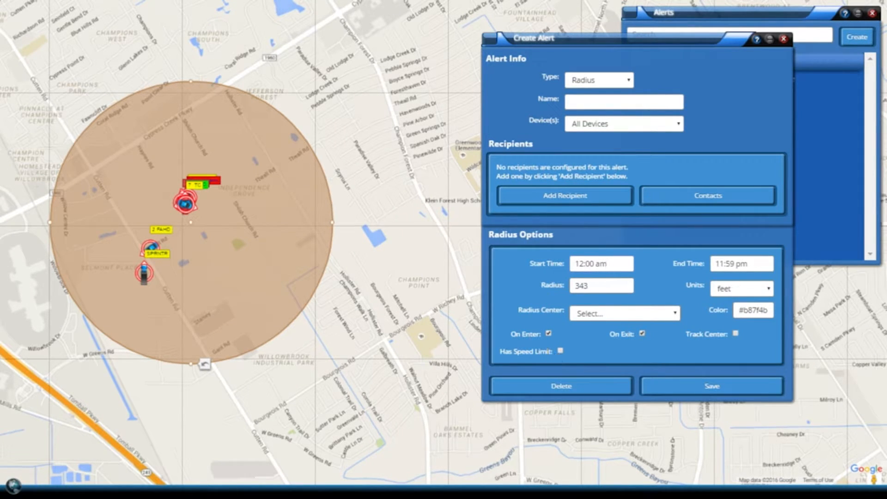
- Try the radius alert's speed limit option, turn it off again and change the alert type to Route
{"action": "left_click", "coordinate": [560, 352]}
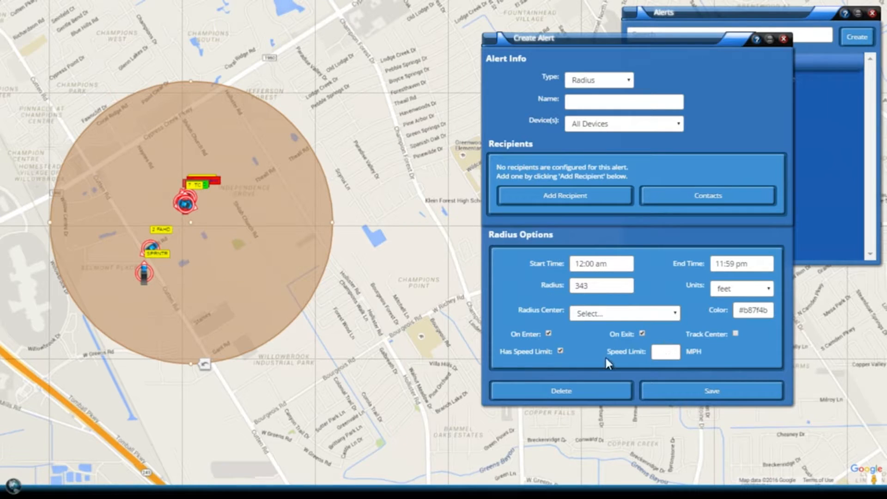
{"action": "left_click", "coordinate": [560, 351]}
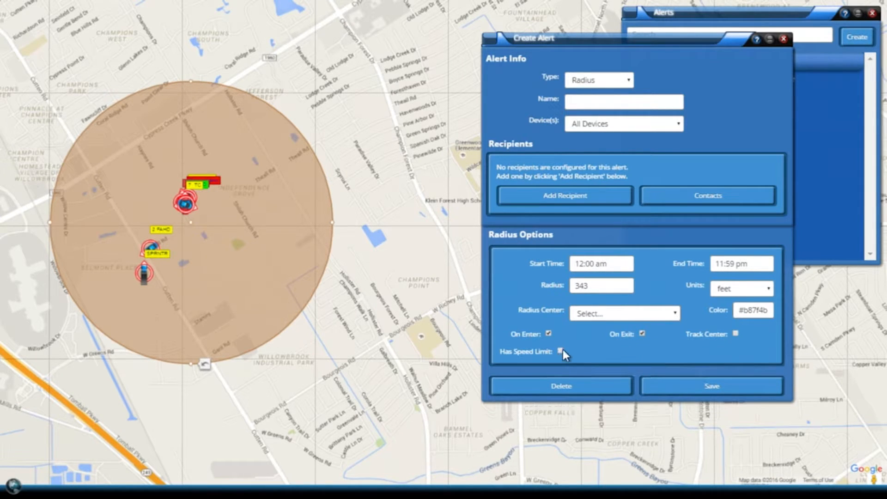
{"action": "left_click", "coordinate": [596, 79]}
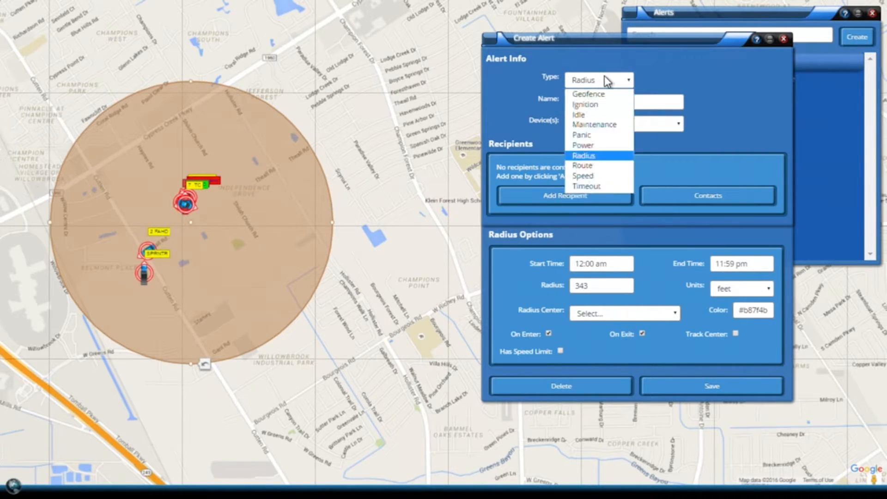
{"action": "left_click", "coordinate": [582, 165]}
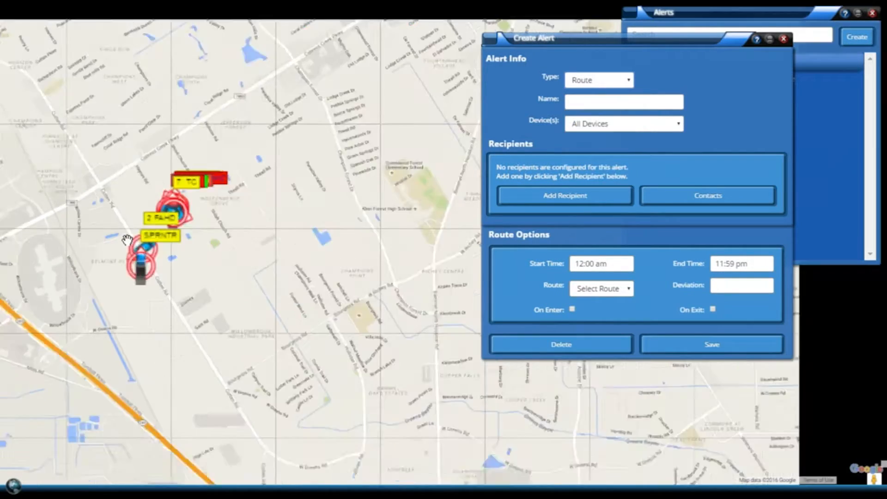
- Open the Routes list from Dispatch/Routing to check the saved routes and close it
{"action": "scroll", "coordinate": [222, 224], "scroll_direction": "down", "scroll_amount": 1}
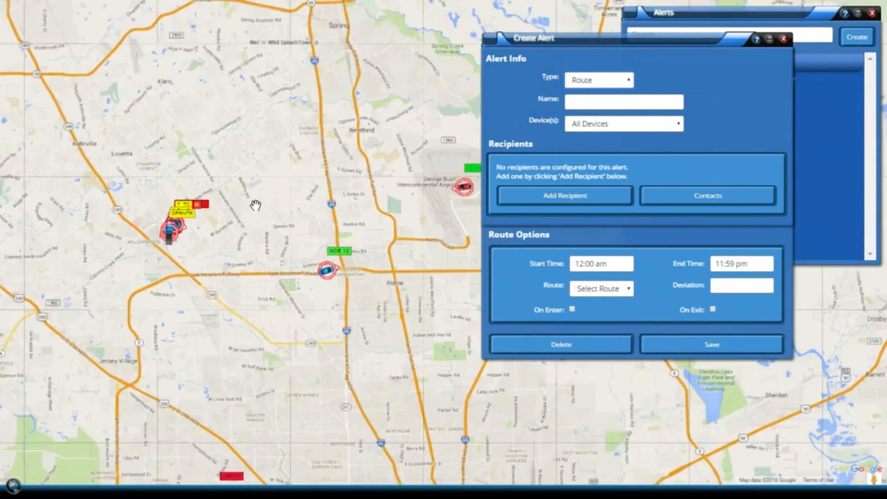
{"action": "left_click_drag", "start_coordinate": [173, 326], "coordinate": [311, 307]}
{"action": "left_click", "coordinate": [14, 486]}
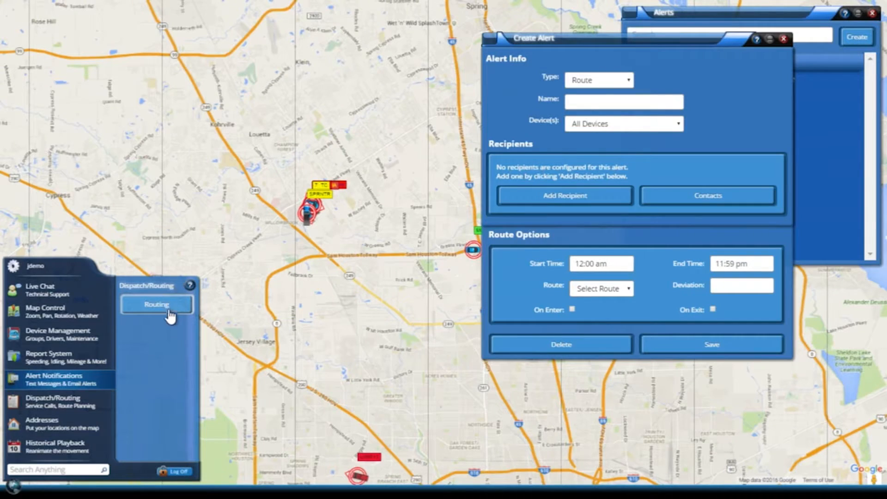
{"action": "left_click", "coordinate": [169, 310]}
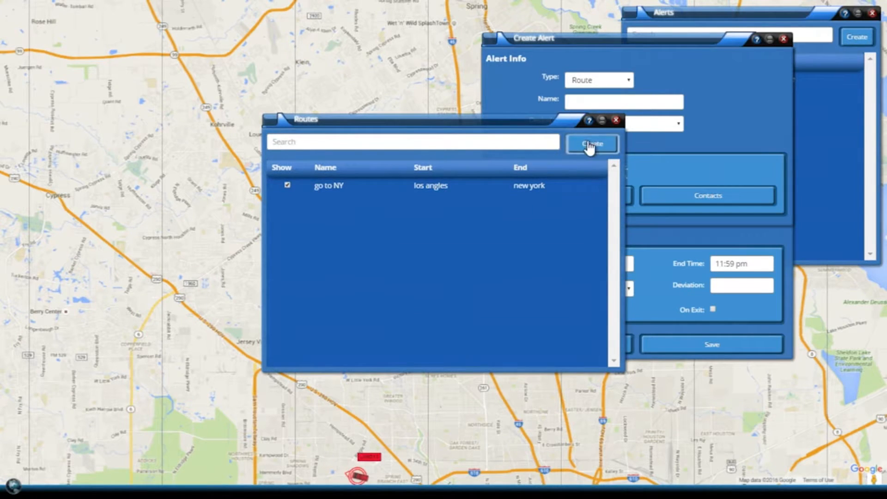
{"action": "left_click", "coordinate": [616, 121]}
- View the whole go to NY route from Los Angeles to New York on the map, clear of the alert window
{"action": "scroll", "coordinate": [346, 194], "scroll_direction": "down", "scroll_amount": 1}
{"action": "scroll", "coordinate": [346, 193], "scroll_direction": "down", "scroll_amount": 5}
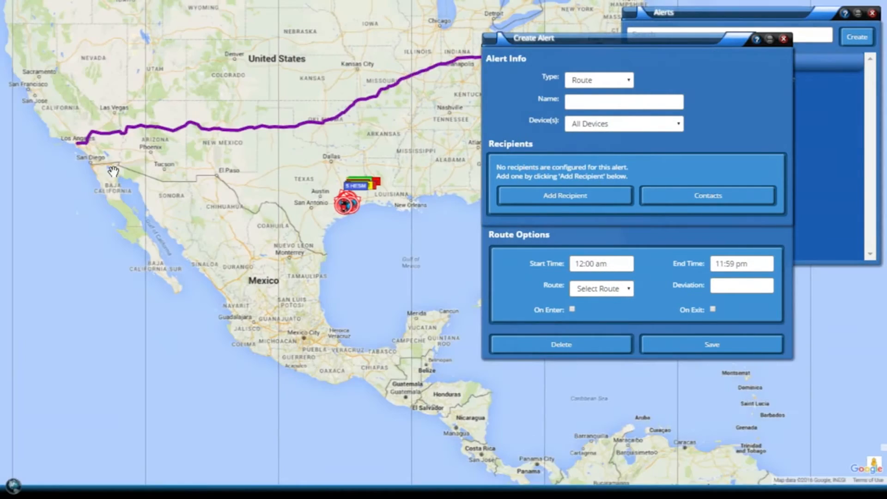
{"action": "left_click_drag", "start_coordinate": [275, 165], "coordinate": [243, 289]}
{"action": "left_click_drag", "start_coordinate": [669, 37], "coordinate": [747, 174]}
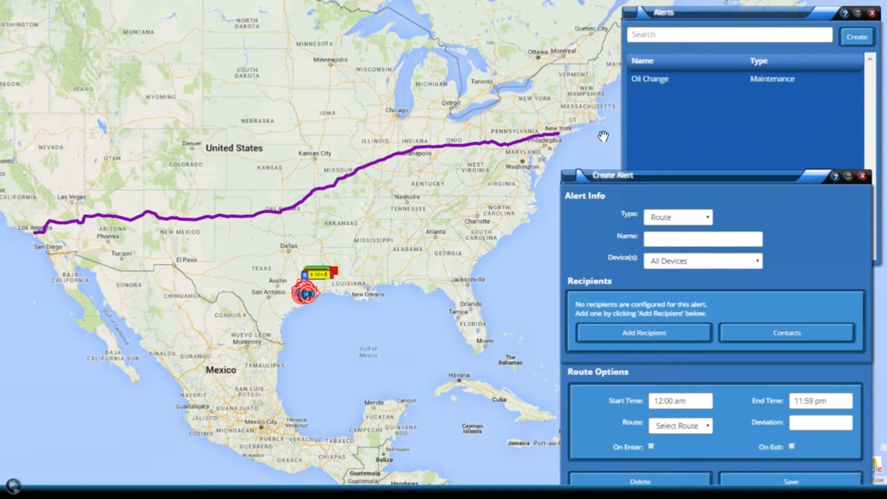
- Set the route alert's deviation to 300 and enable both On Enter and On Exit
{"action": "left_click_drag", "start_coordinate": [703, 177], "coordinate": [691, 99]}
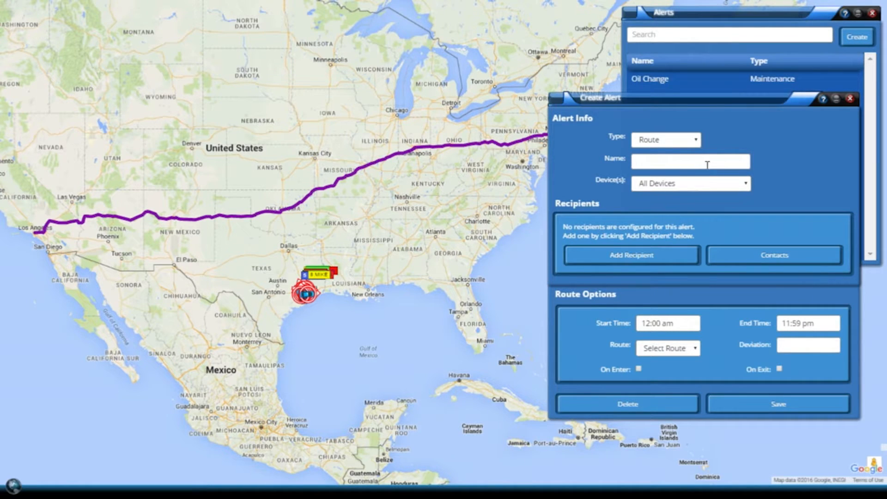
{"action": "left_click", "coordinate": [795, 345]}
{"action": "left_click", "coordinate": [640, 370]}
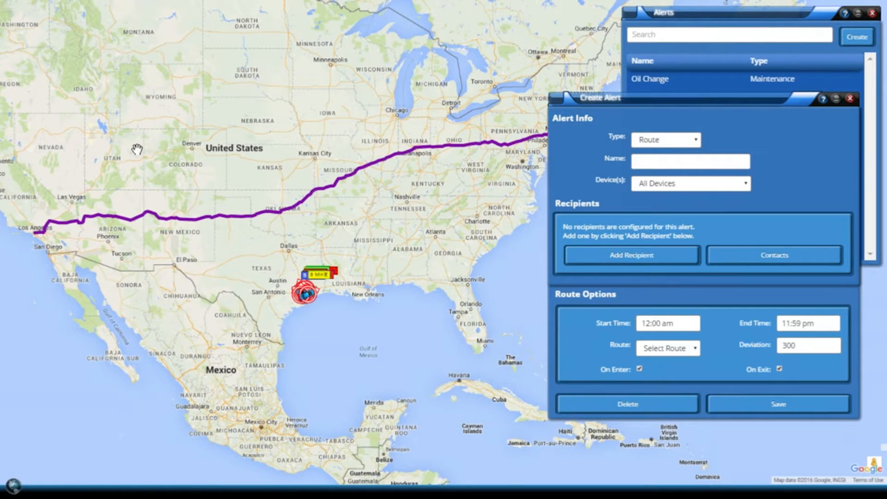
- Add a recipient to the route alert and choose the second listed contact
{"action": "left_click", "coordinate": [684, 254]}
{"action": "left_click", "coordinate": [678, 233]}
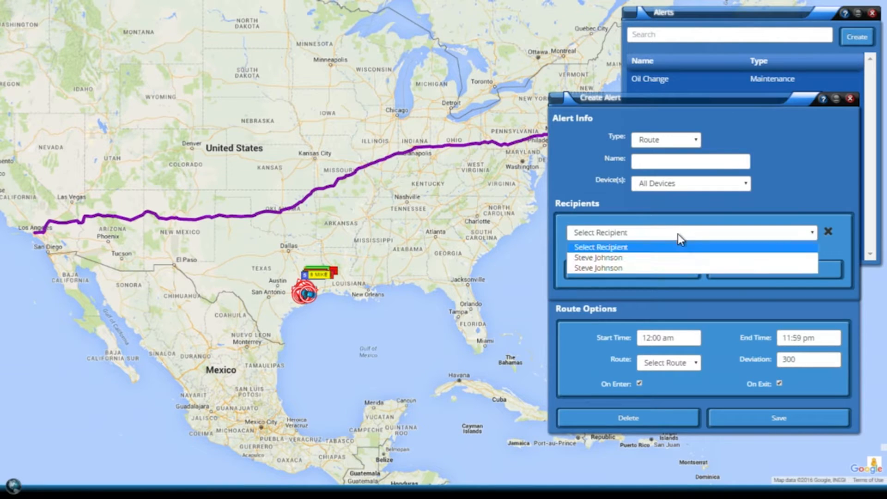
{"action": "left_click", "coordinate": [573, 267]}
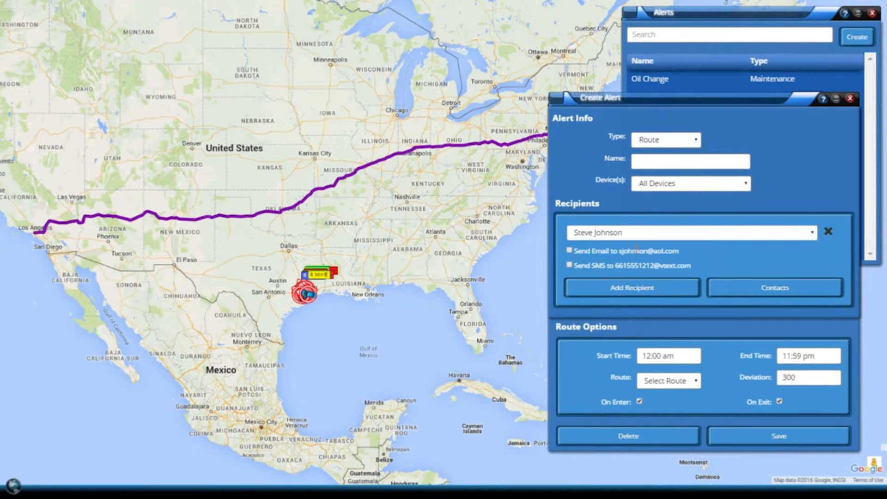
- Reset the route alert's recipient to Select Recipient and set its route to go to NY
{"action": "left_click", "coordinate": [692, 235]}
{"action": "left_click", "coordinate": [682, 246]}
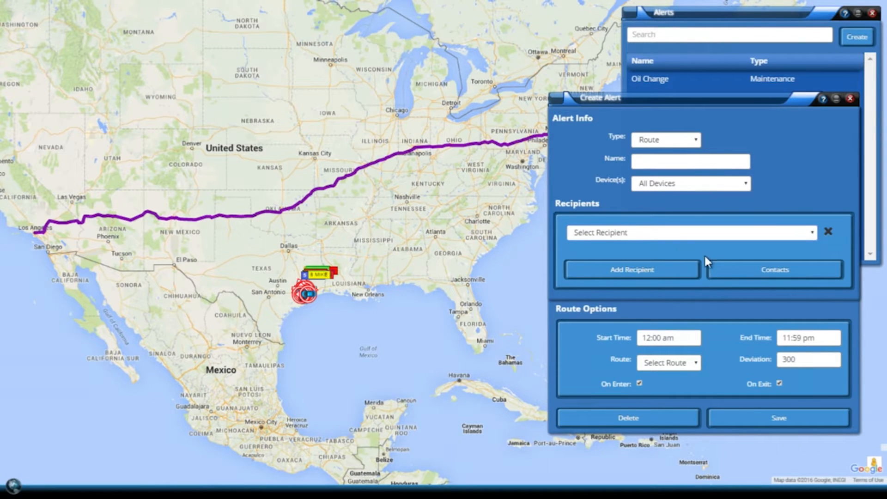
{"action": "left_click", "coordinate": [695, 362]}
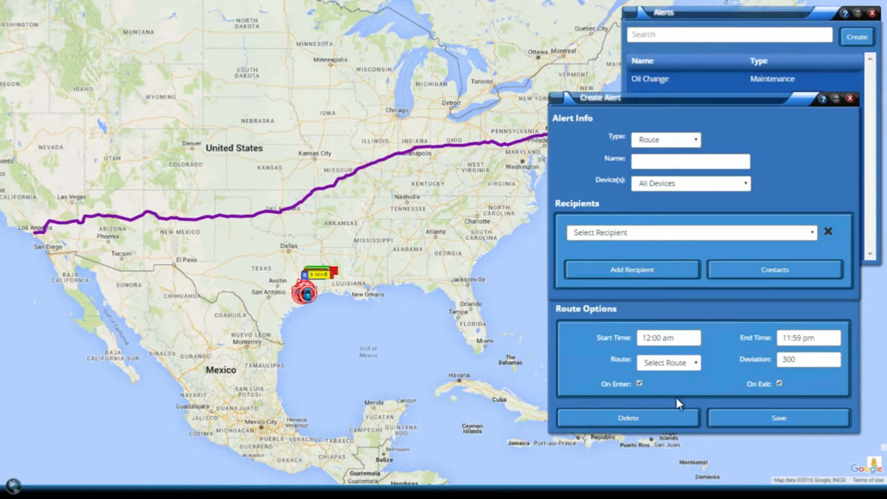
{"action": "left_click", "coordinate": [695, 362]}
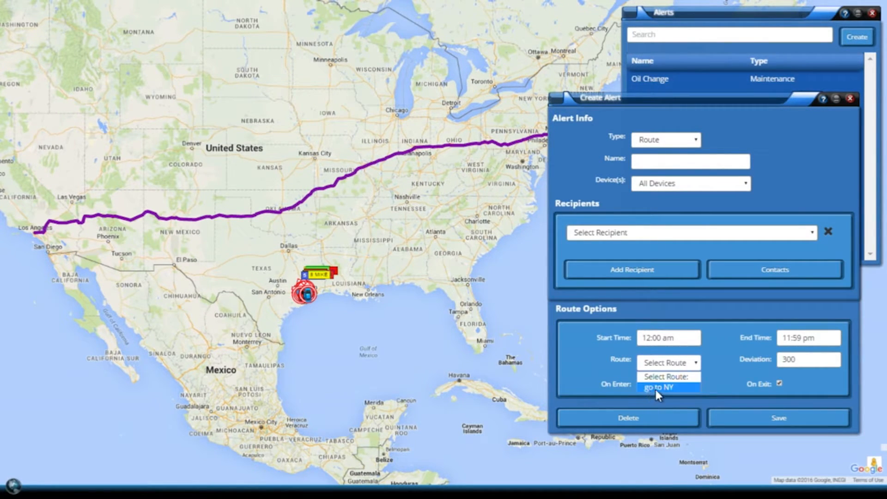
{"action": "left_click", "coordinate": [667, 386]}
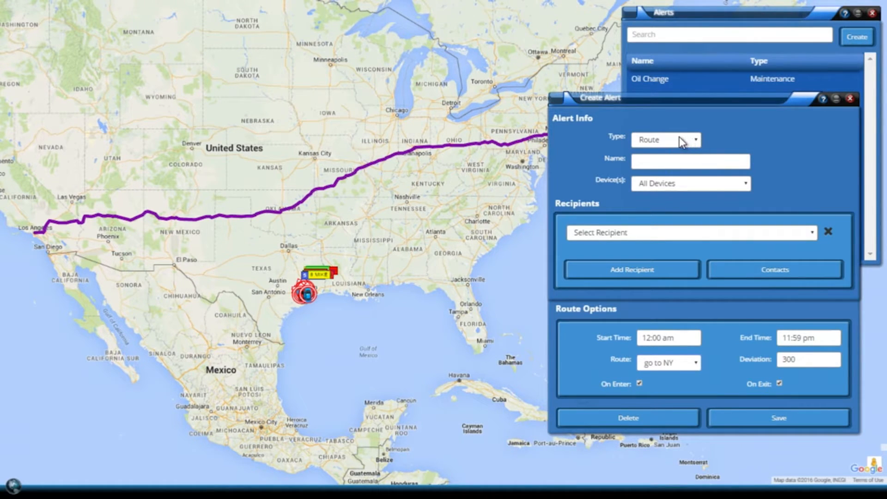
- Change the alert type to Speed and set Speed Exceeds to 70
{"action": "left_click", "coordinate": [694, 143]}
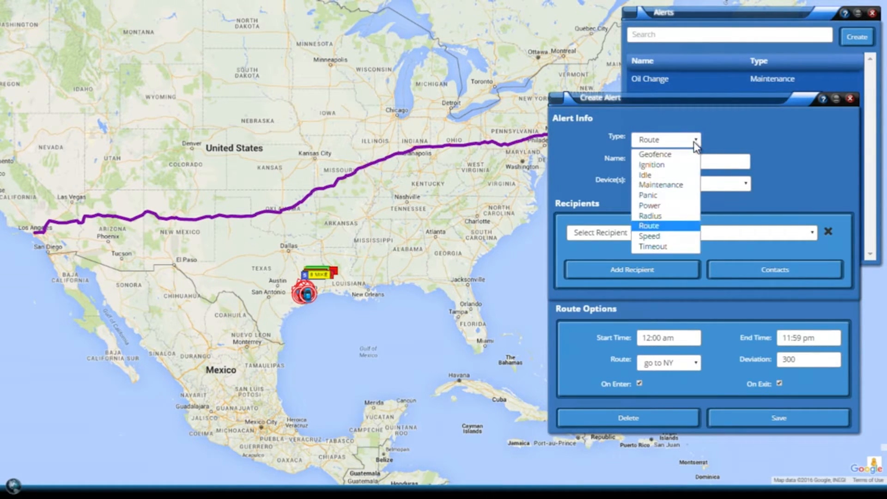
{"action": "left_click", "coordinate": [673, 240]}
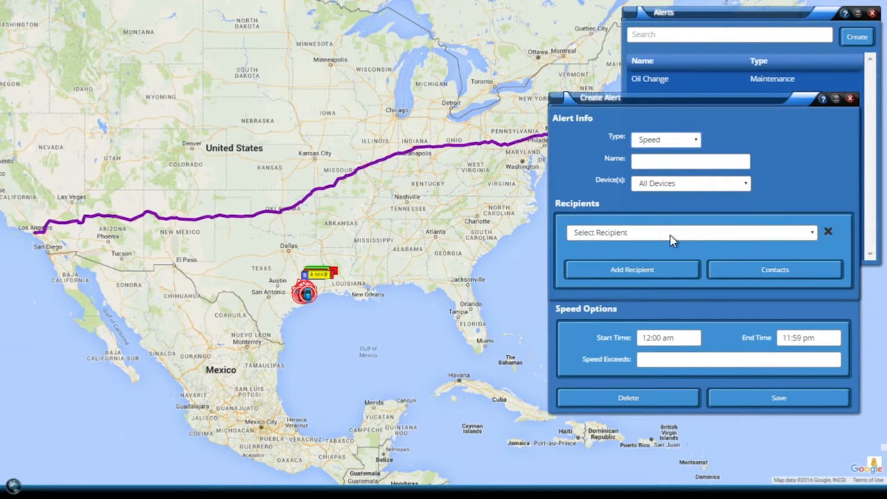
{"action": "left_click", "coordinate": [683, 359]}
- Choose the first listed contact as the speed alert's recipient and remove that recipient from the alert
{"action": "left_click", "coordinate": [620, 236]}
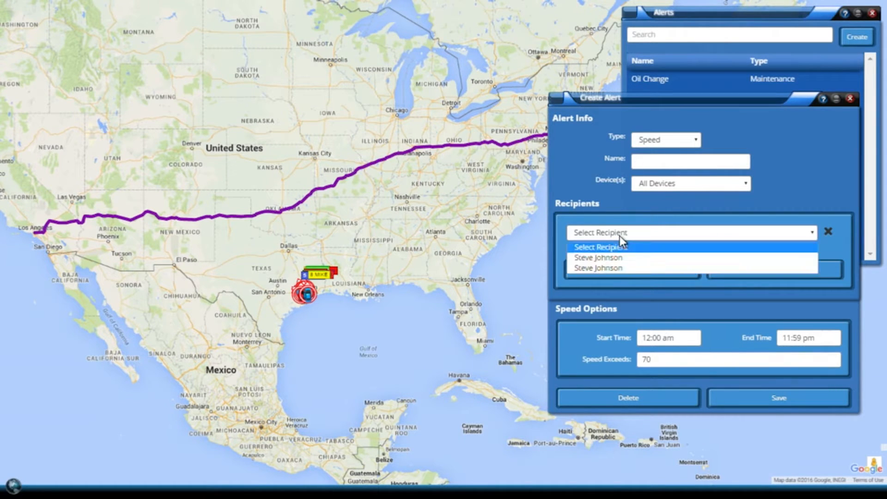
{"action": "left_click", "coordinate": [622, 255]}
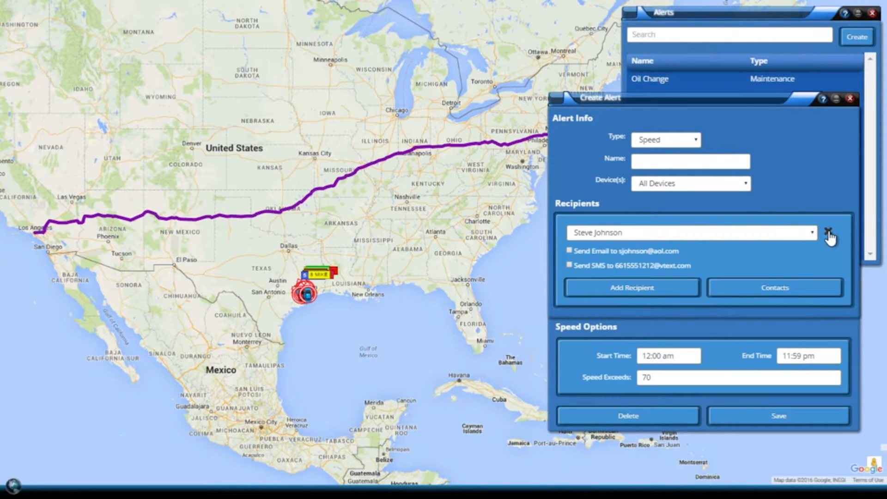
{"action": "left_click", "coordinate": [828, 231]}
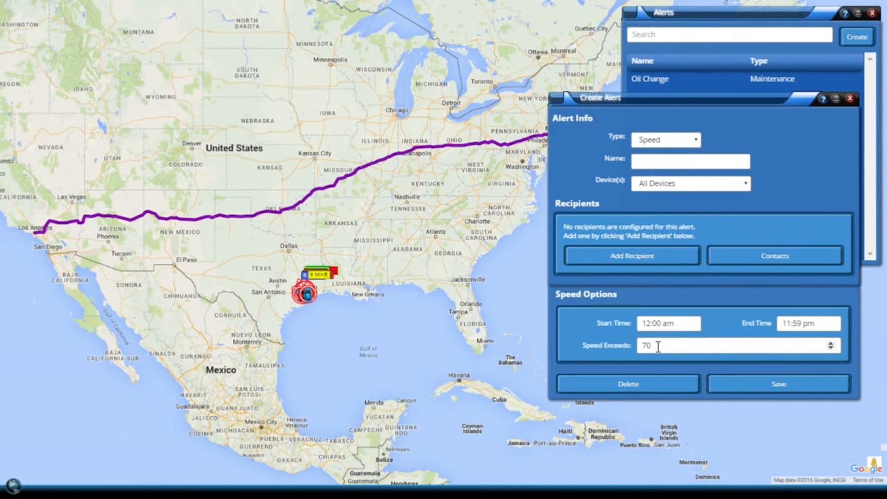
{"action": "left_click_drag", "start_coordinate": [659, 346], "coordinate": [643, 345]}
- Change the alert type to Timeout and set the timeout to 20 minutes
{"action": "left_click", "coordinate": [697, 138]}
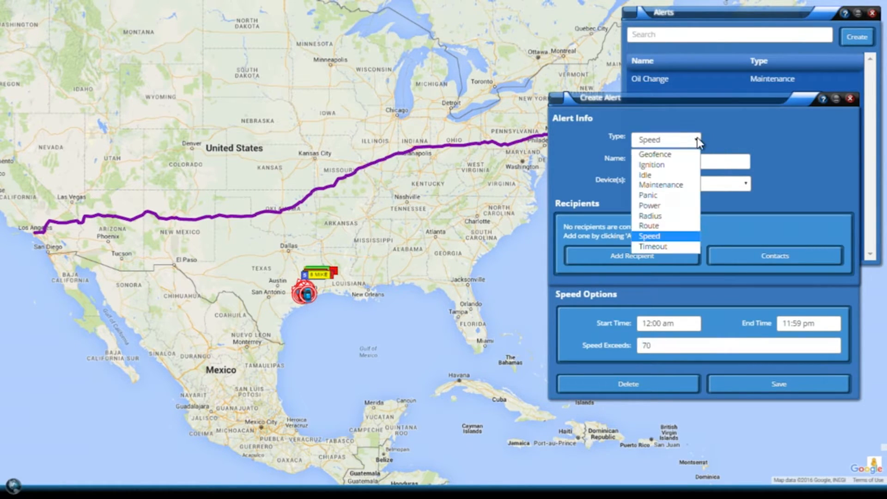
{"action": "left_click", "coordinate": [663, 247]}
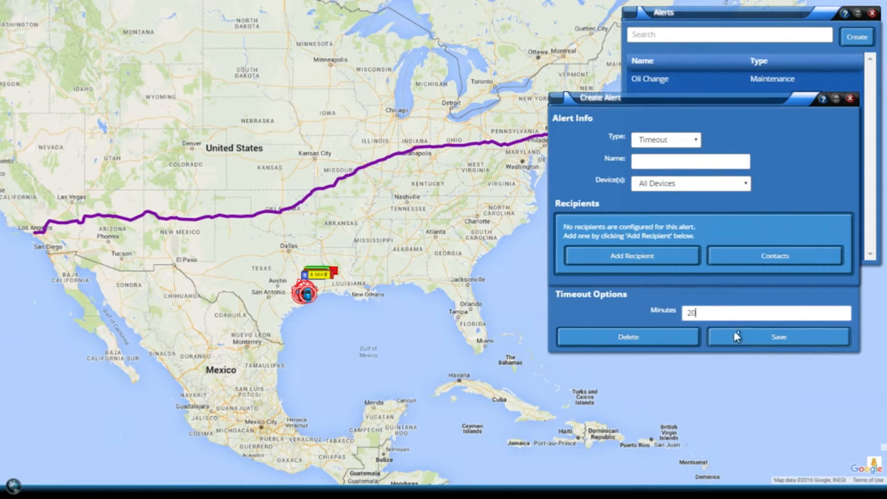
- Add a recipient to the timeout alert, trying the second listed contact before resetting the choice to Select Recipient
{"action": "left_click", "coordinate": [686, 260]}
{"action": "left_click", "coordinate": [679, 232]}
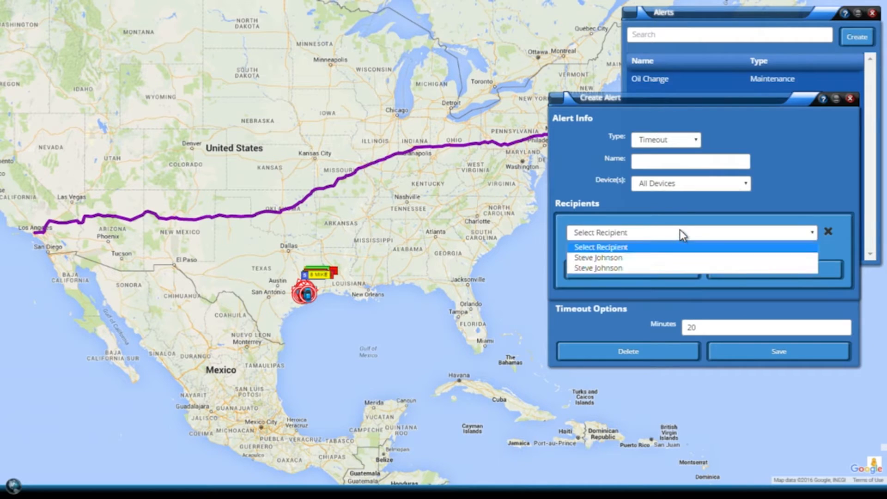
{"action": "left_click", "coordinate": [666, 265]}
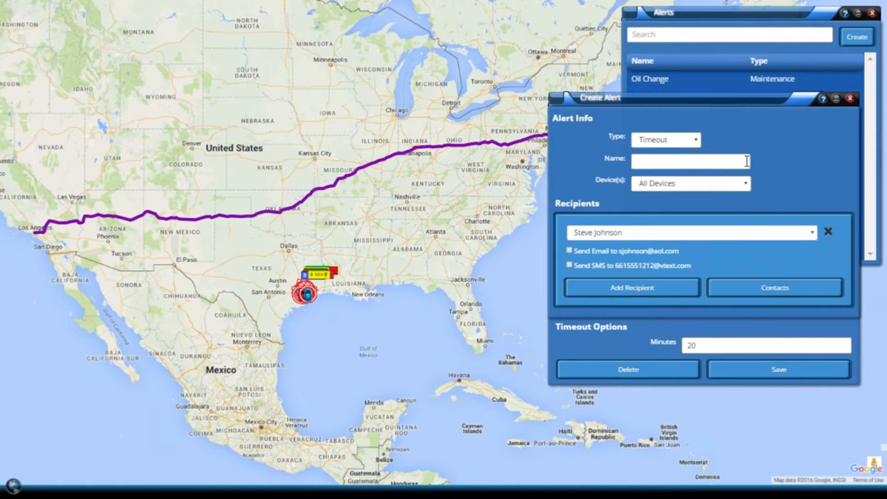
{"action": "left_click", "coordinate": [649, 233]}
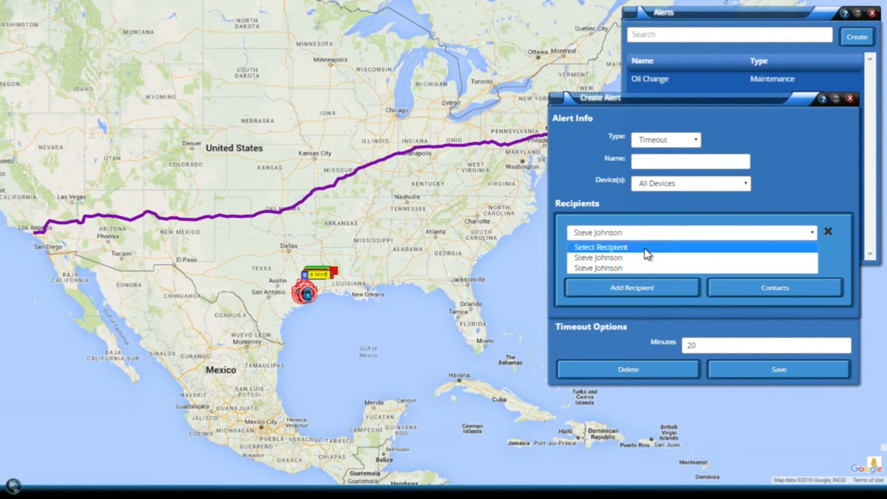
{"action": "left_click", "coordinate": [645, 248]}
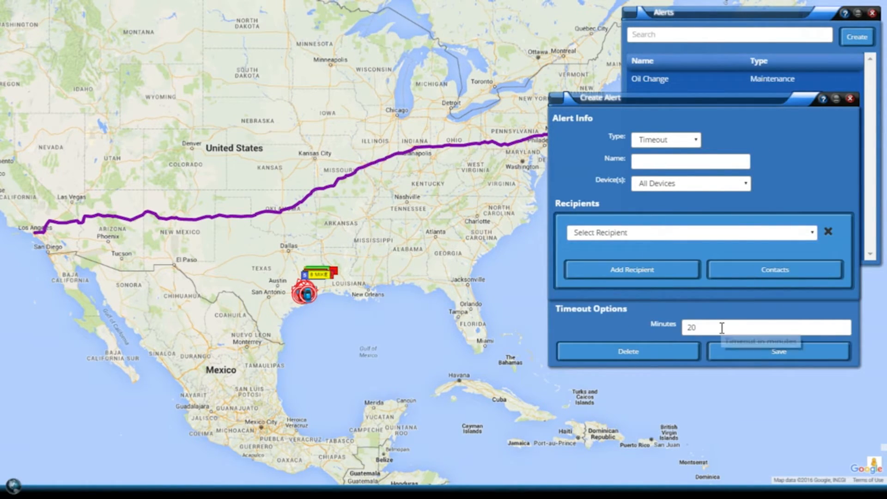